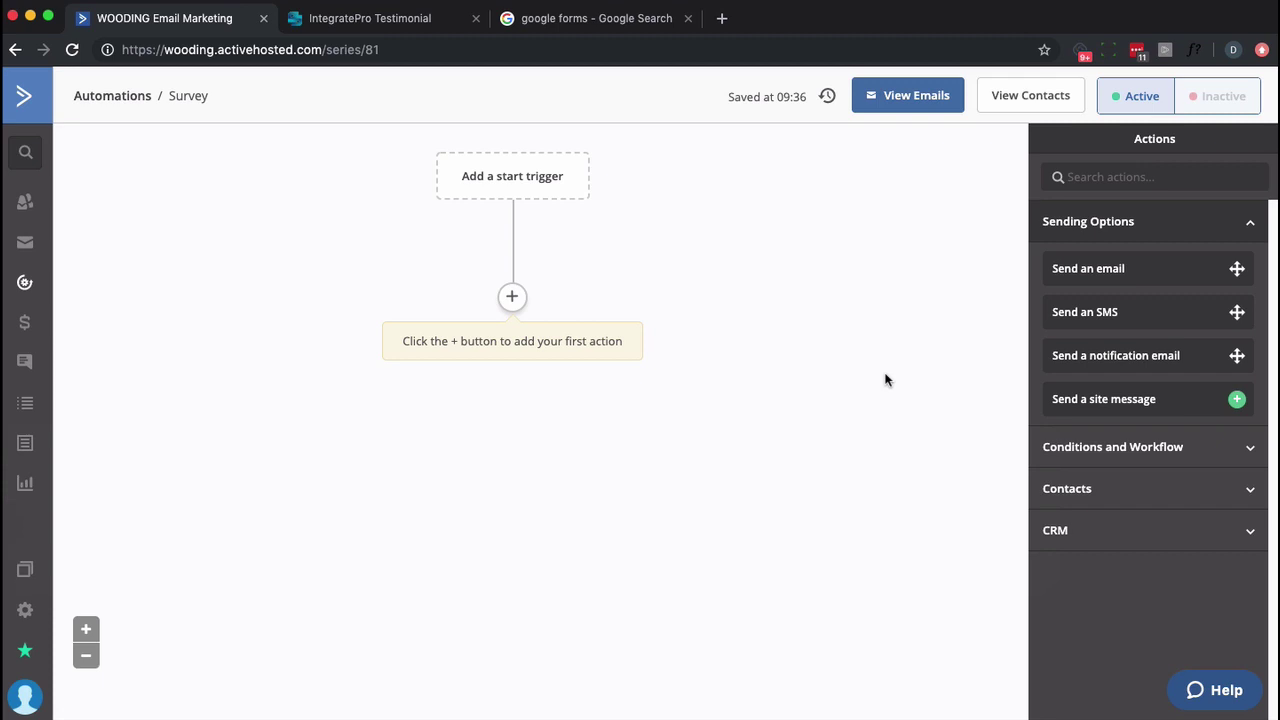
# Add a Send an email action and create a new email named 'What do you think?'.
pyautogui.click(512, 297)
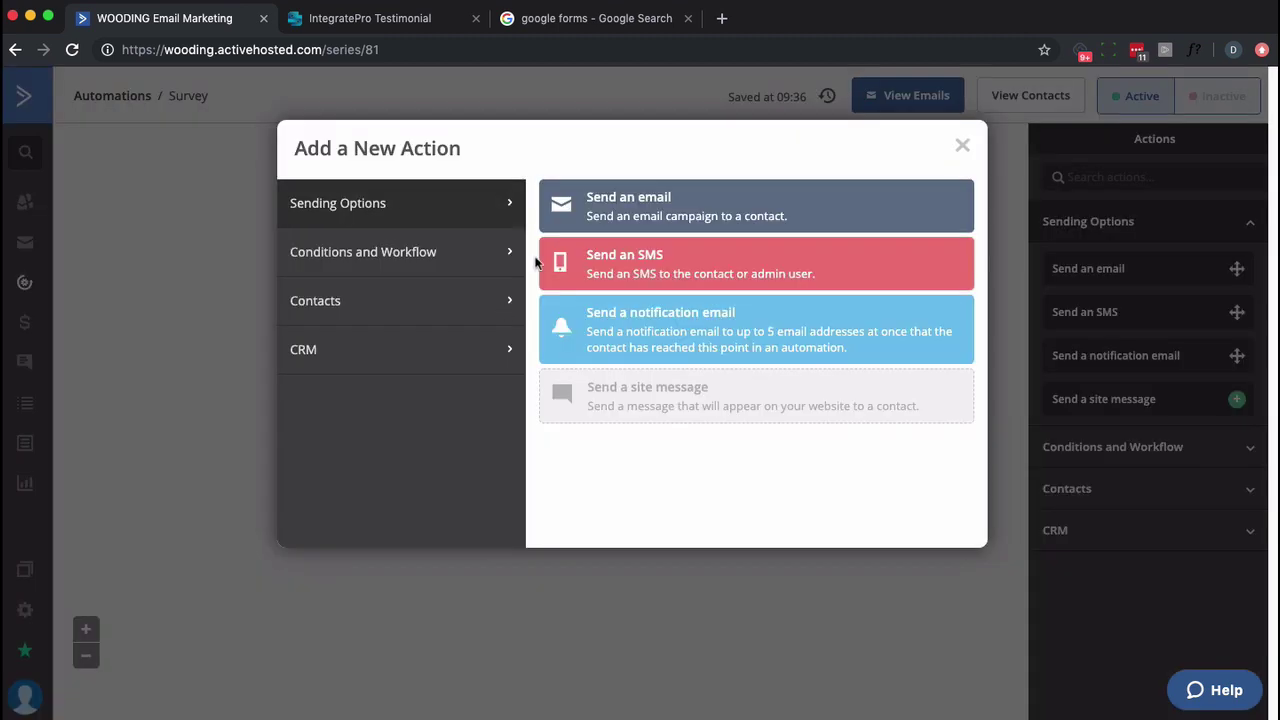
pyautogui.click(565, 210)
pyautogui.click(563, 272)
pyautogui.write('What do you think?')
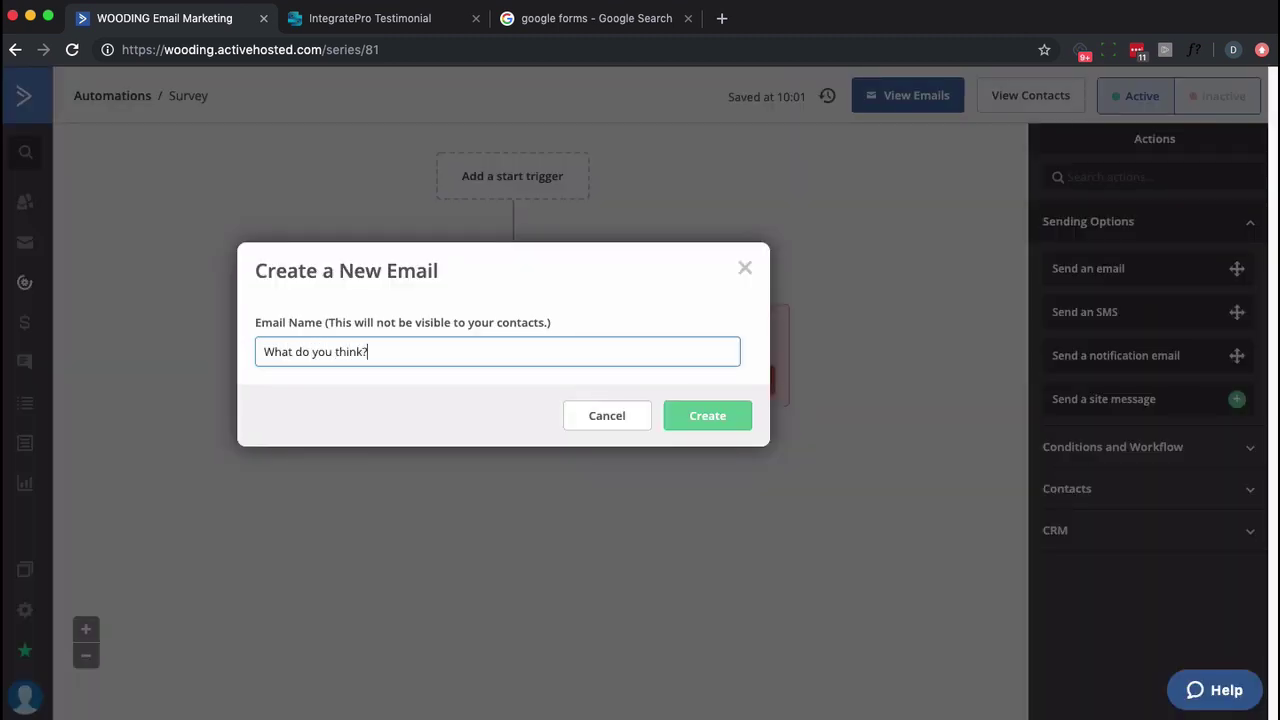
pyautogui.press('Return')
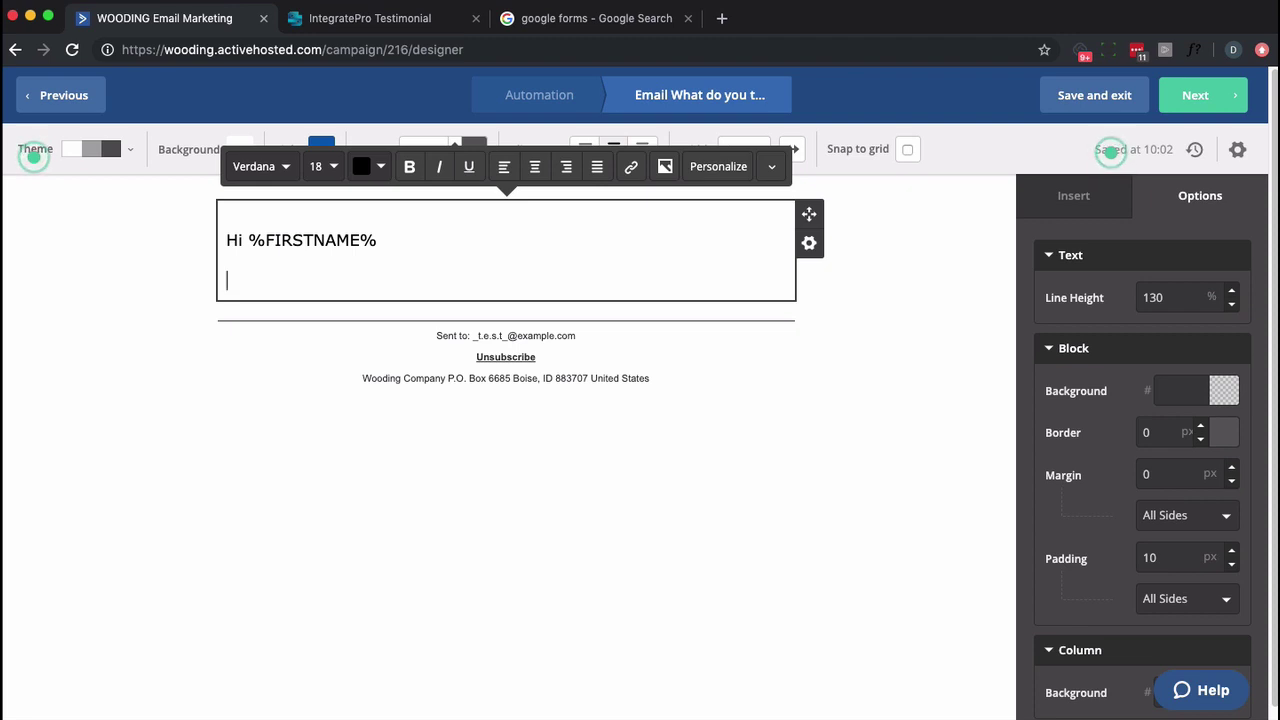
# Paste the 1–10 IntegratePro recommendation question and add an HTML block below it.
pyautogui.write("Would you please tell us on a score of 1 to 10 with 10 being absolutely, positively 'yes' ... how likely are you to recommend IntegratePro?")
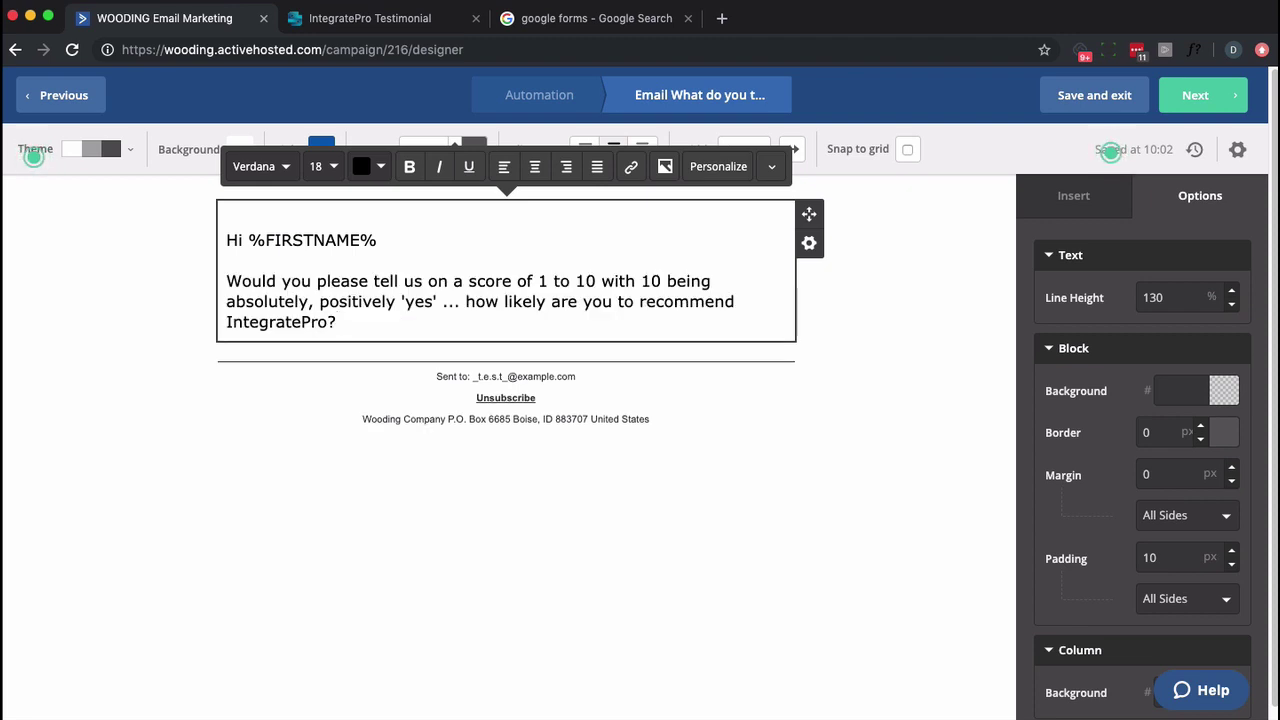
pyautogui.click(700, 445)
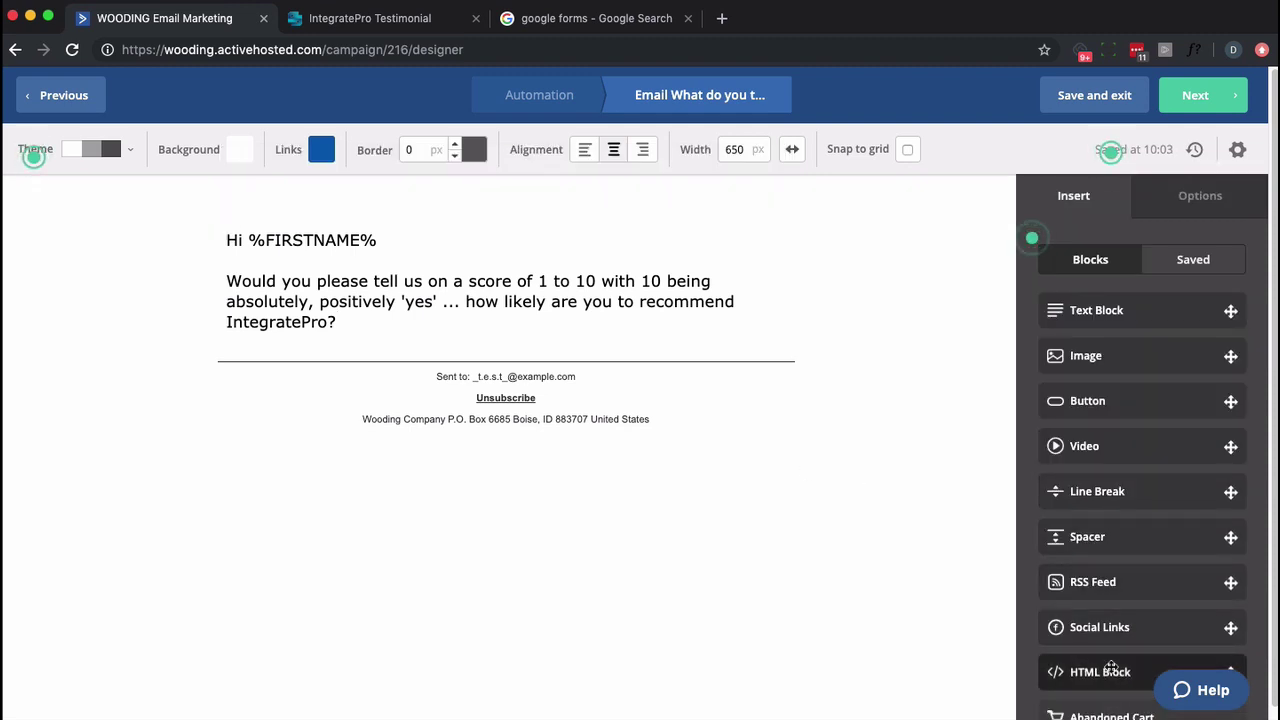
pyautogui.moveTo(1110, 672); pyautogui.dragTo(416, 325)
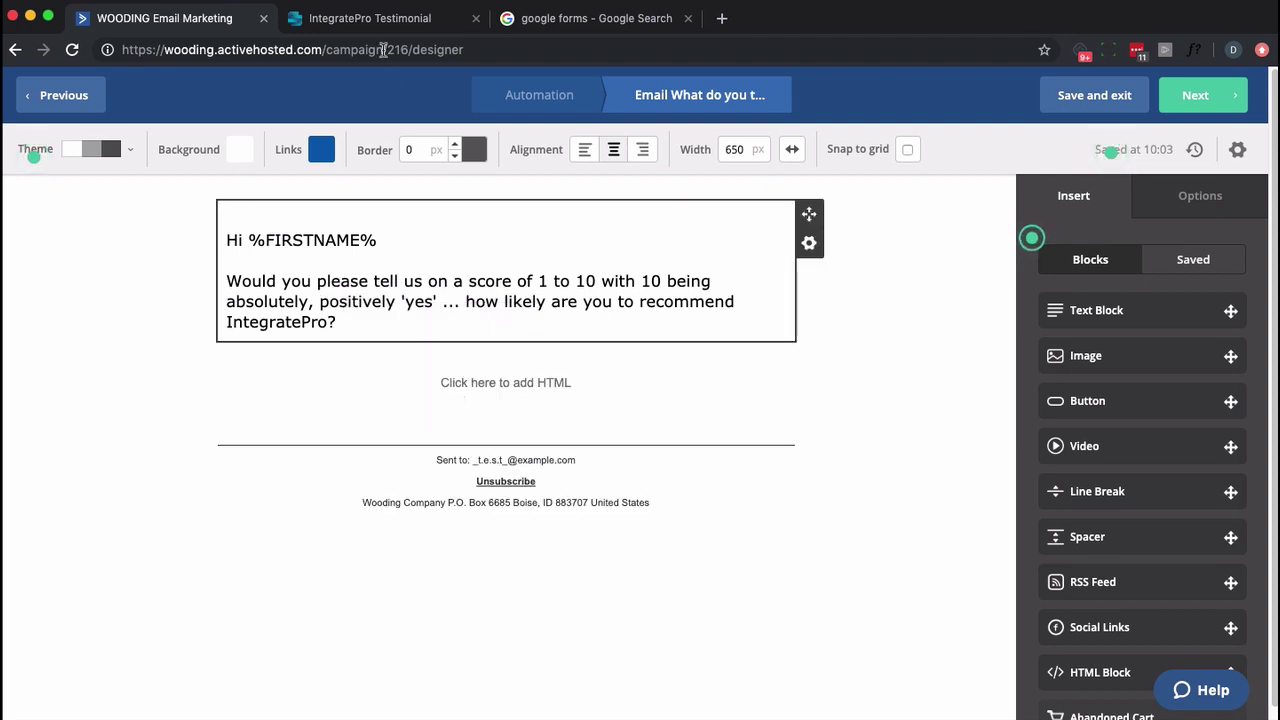
# Scroll the IntegratePro Testimonial Generator page to its 1–10 Score table.
pyautogui.click(375, 20)
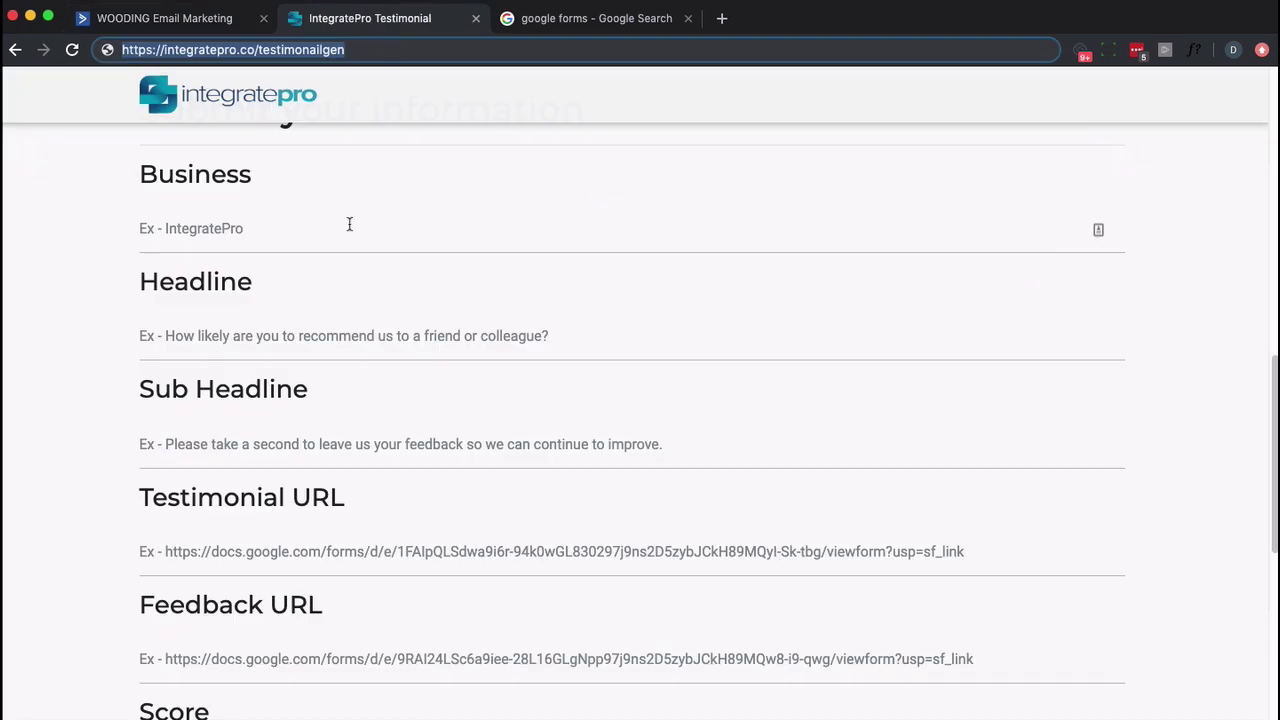
pyautogui.scroll(-1, 295, 626)
pyautogui.scroll(-5, 295, 626)
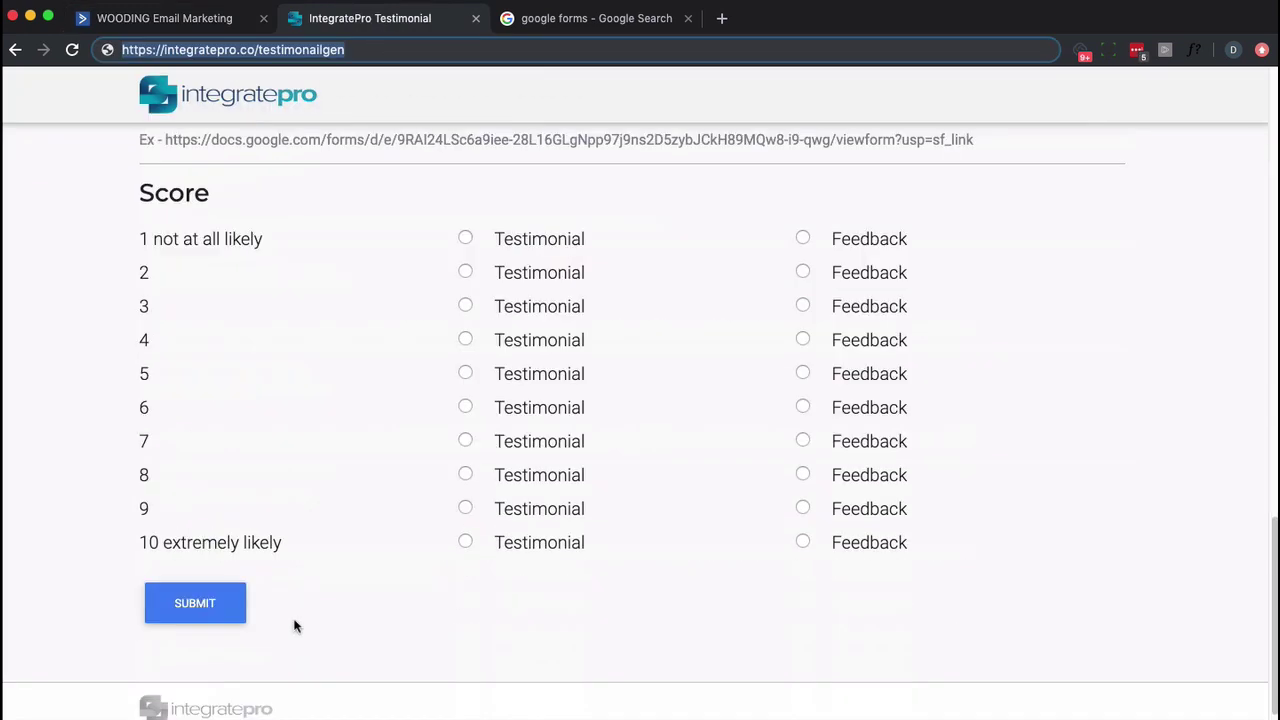
pyautogui.scroll(2, 295, 626)
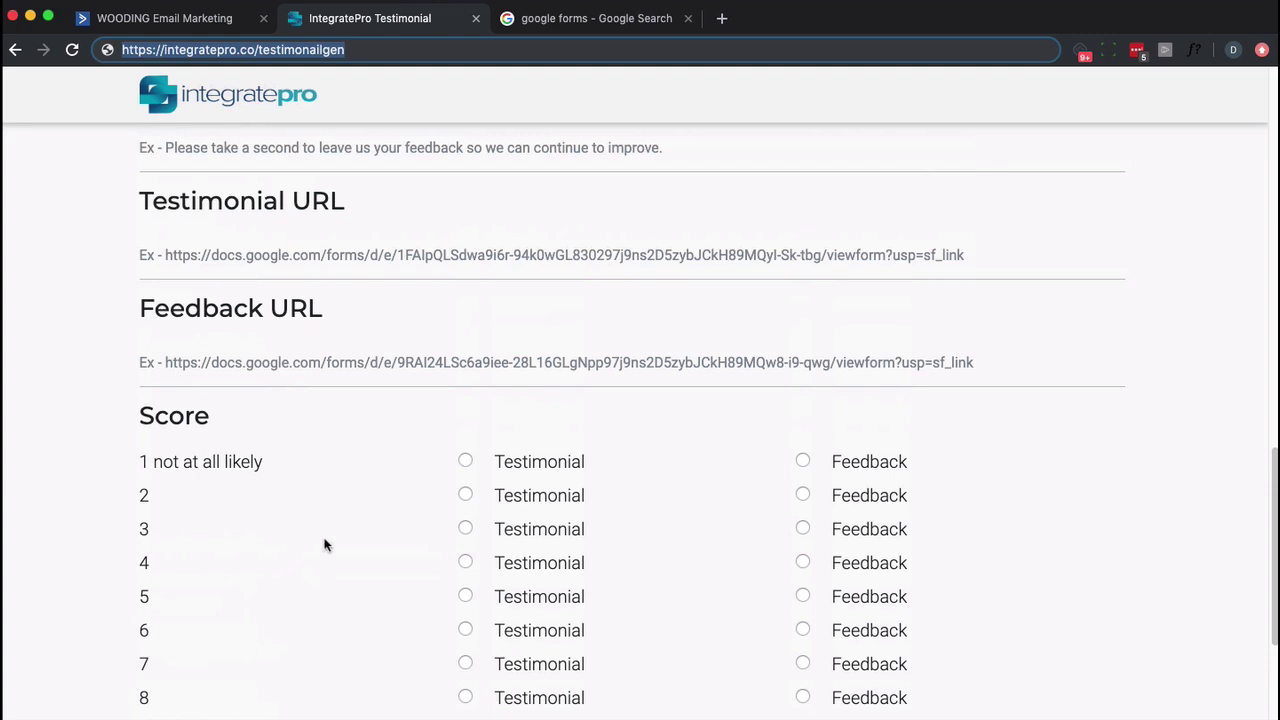
pyautogui.scroll(1, 323, 545)
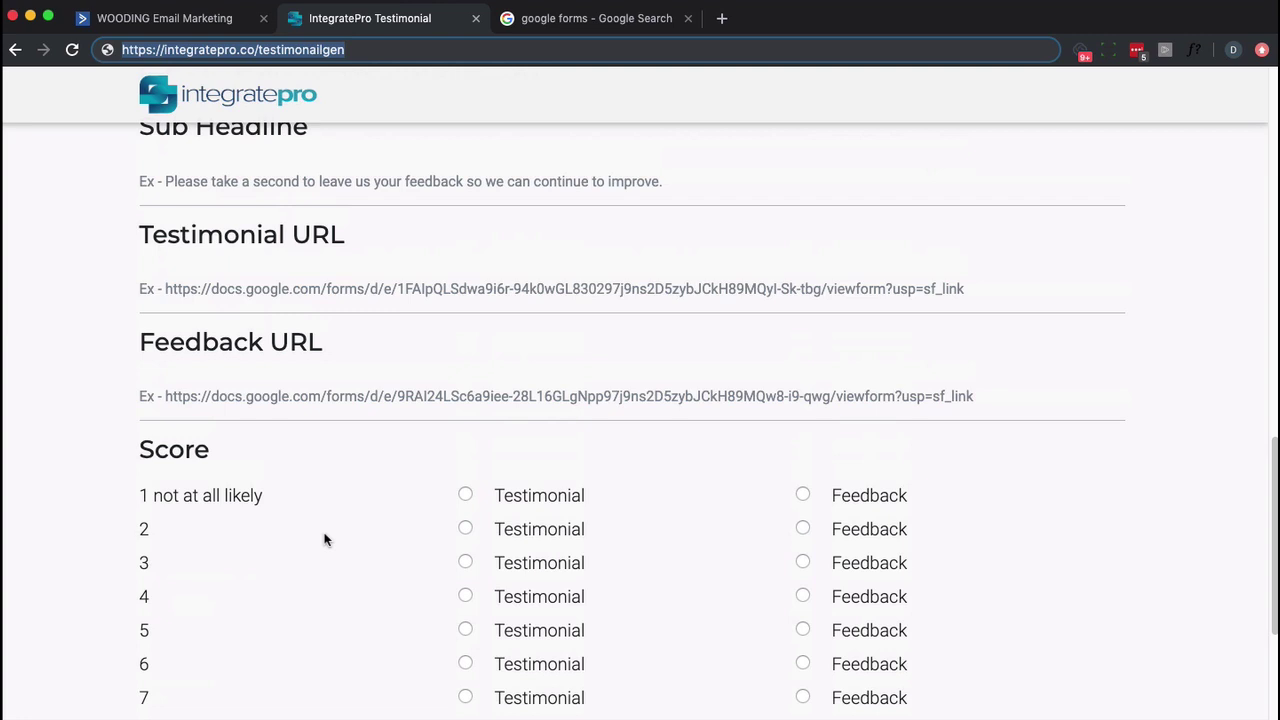
pyautogui.scroll(-2, 320, 530)
pyautogui.scroll(-1, 323, 527)
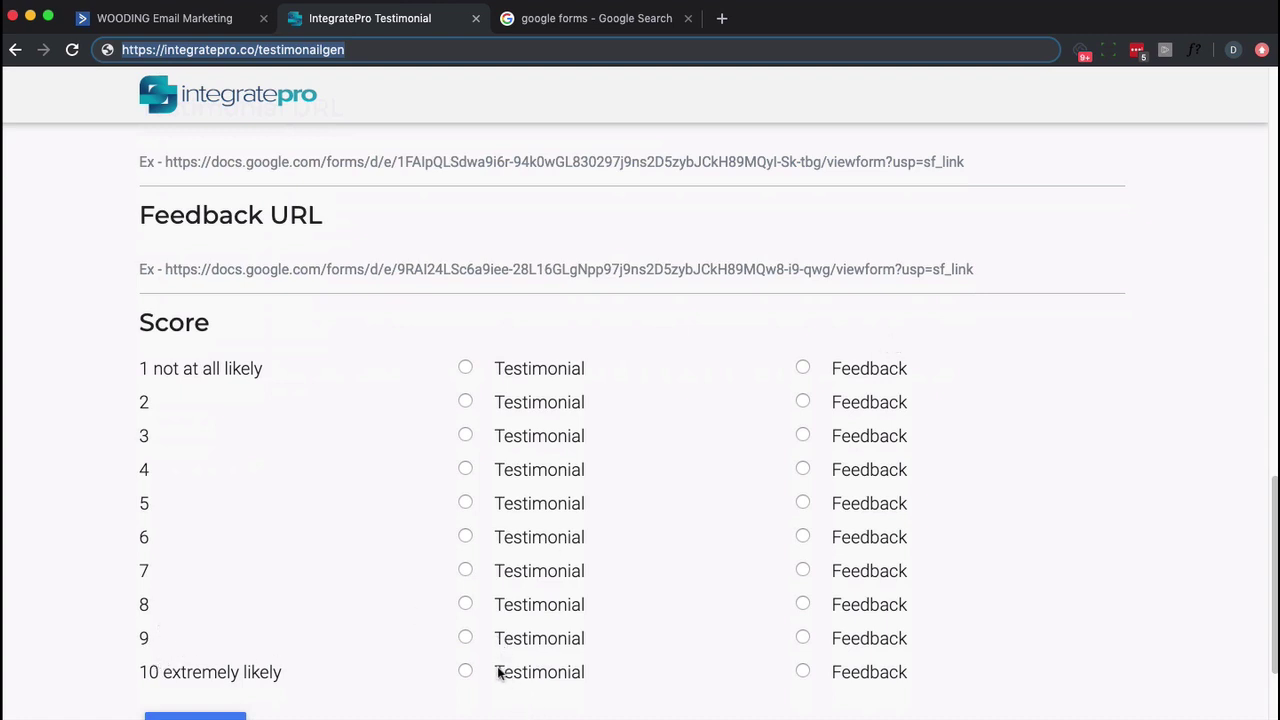
# Route scores 1–7 to Feedback and scores 8–10 to Testimonial in the score table.
pyautogui.click(802, 368)
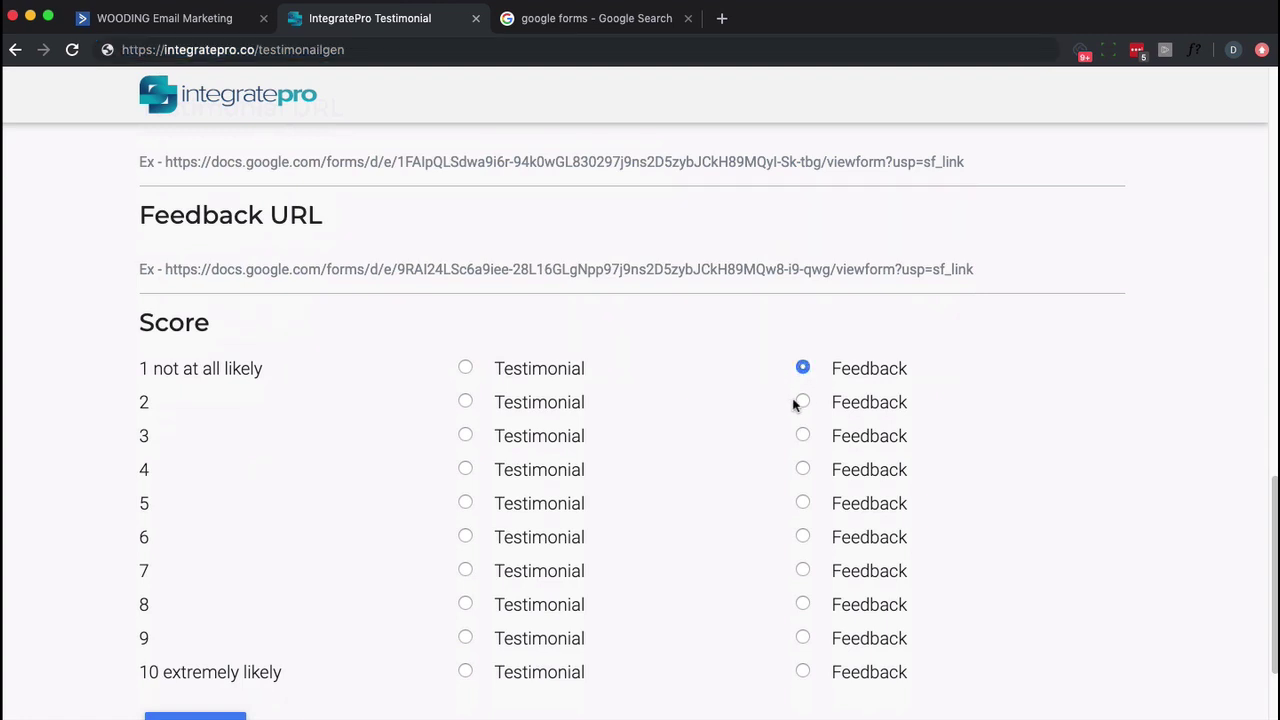
pyautogui.click(803, 435)
pyautogui.click(802, 403)
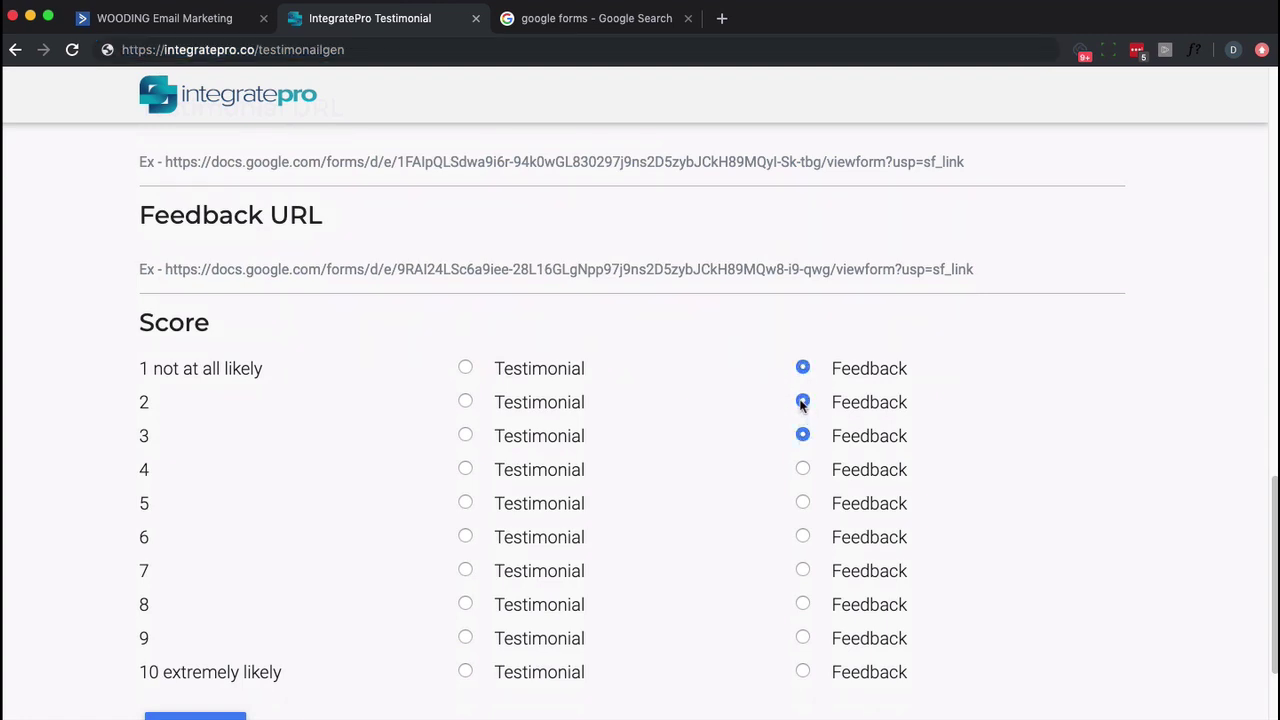
pyautogui.click(803, 503)
pyautogui.click(803, 537)
pyautogui.click(465, 604)
pyautogui.click(465, 637)
pyautogui.click(465, 671)
# Enter 'IntegratePro' as the Business name.
pyautogui.scroll(5, 404, 547)
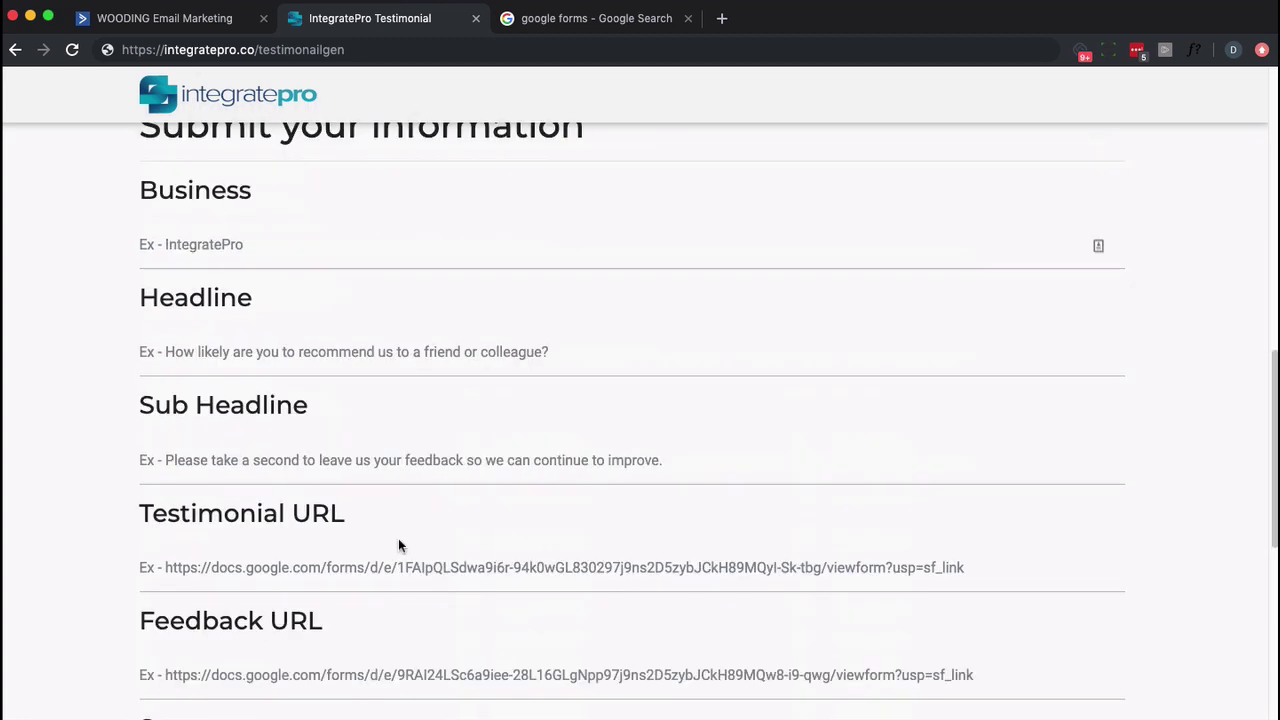
pyautogui.scroll(1, 398, 545)
pyautogui.click(216, 276)
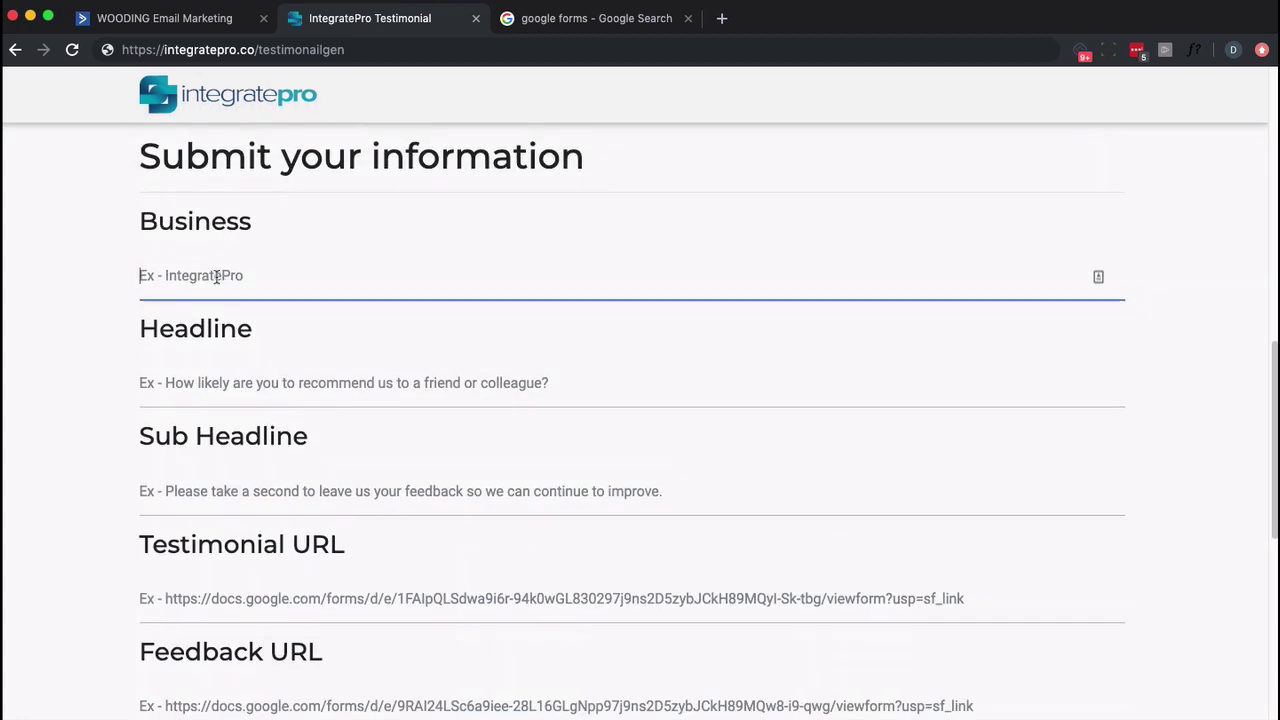
pyautogui.write('Integrate')
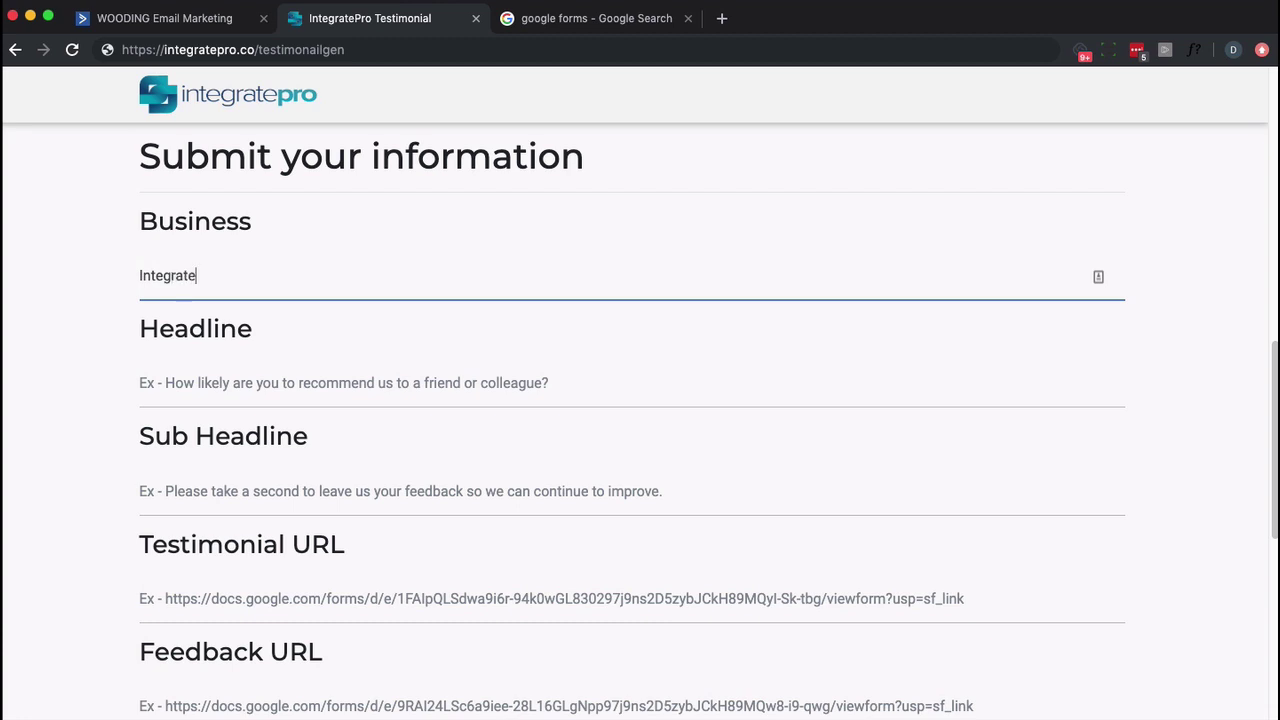
pyautogui.write('Pro')
pyautogui.scroll(-2, 286, 503)
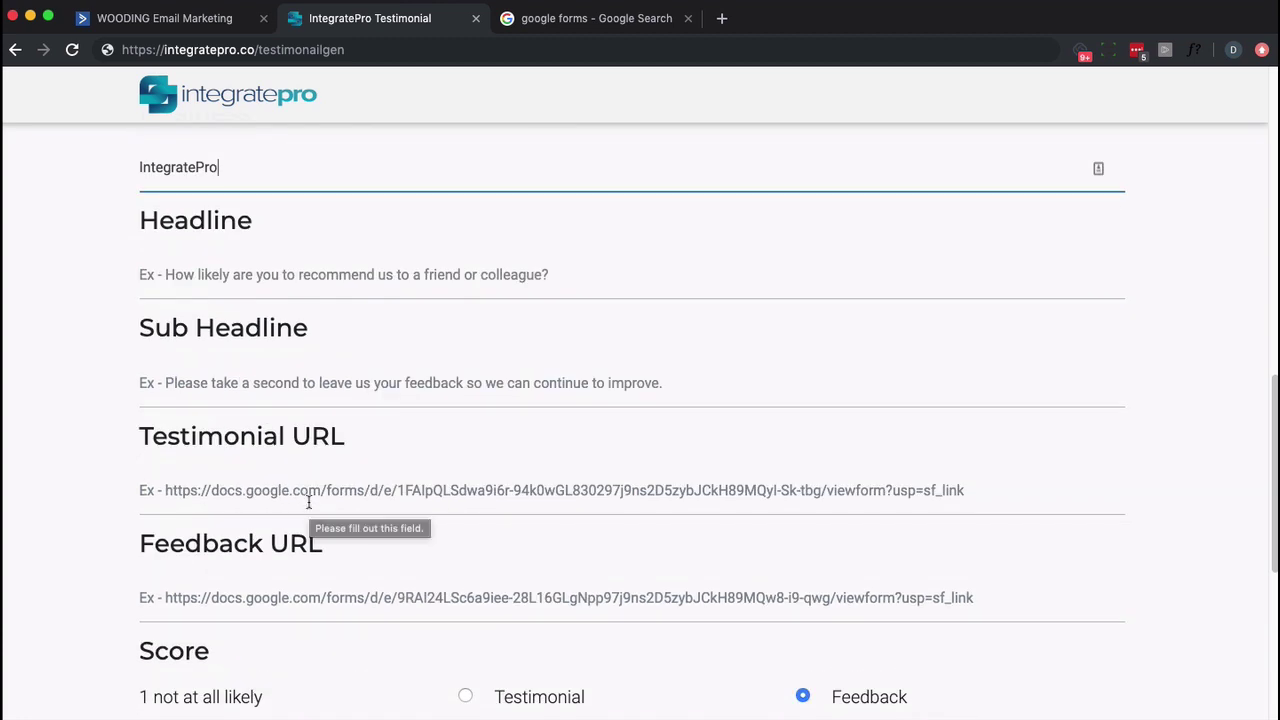
pyautogui.scroll(-2, 297, 598)
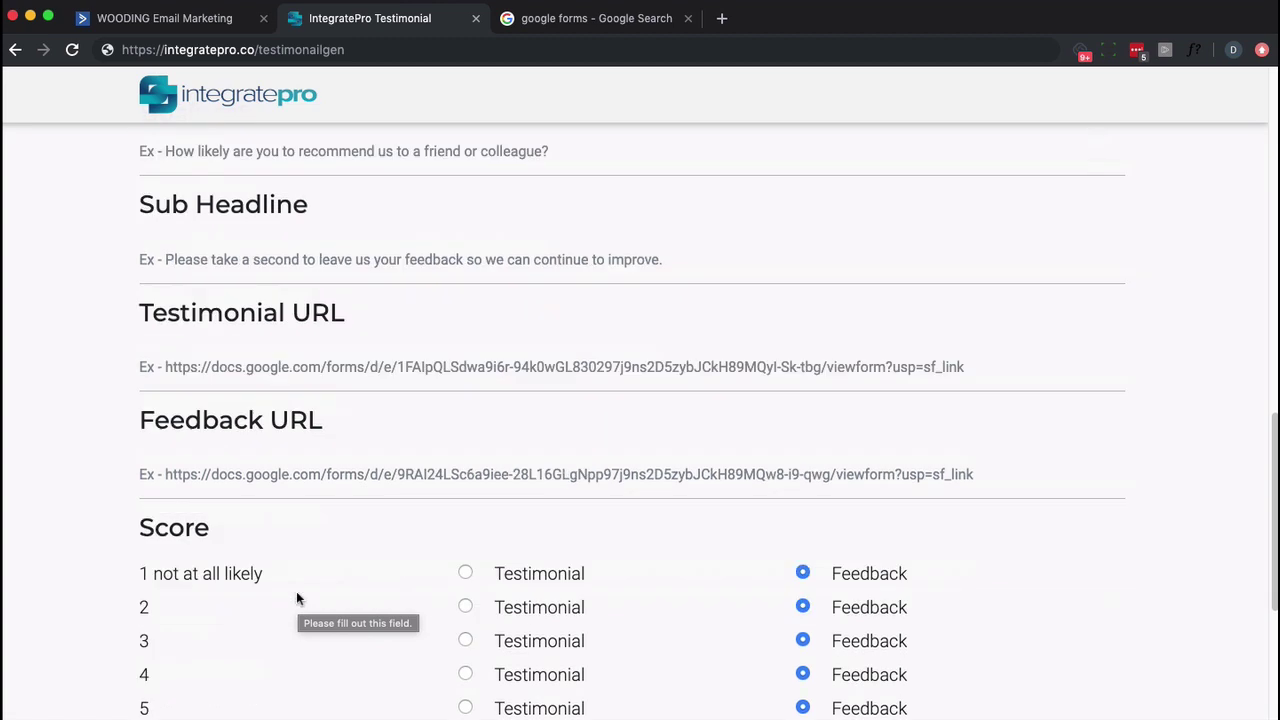
pyautogui.scroll(-4, 297, 598)
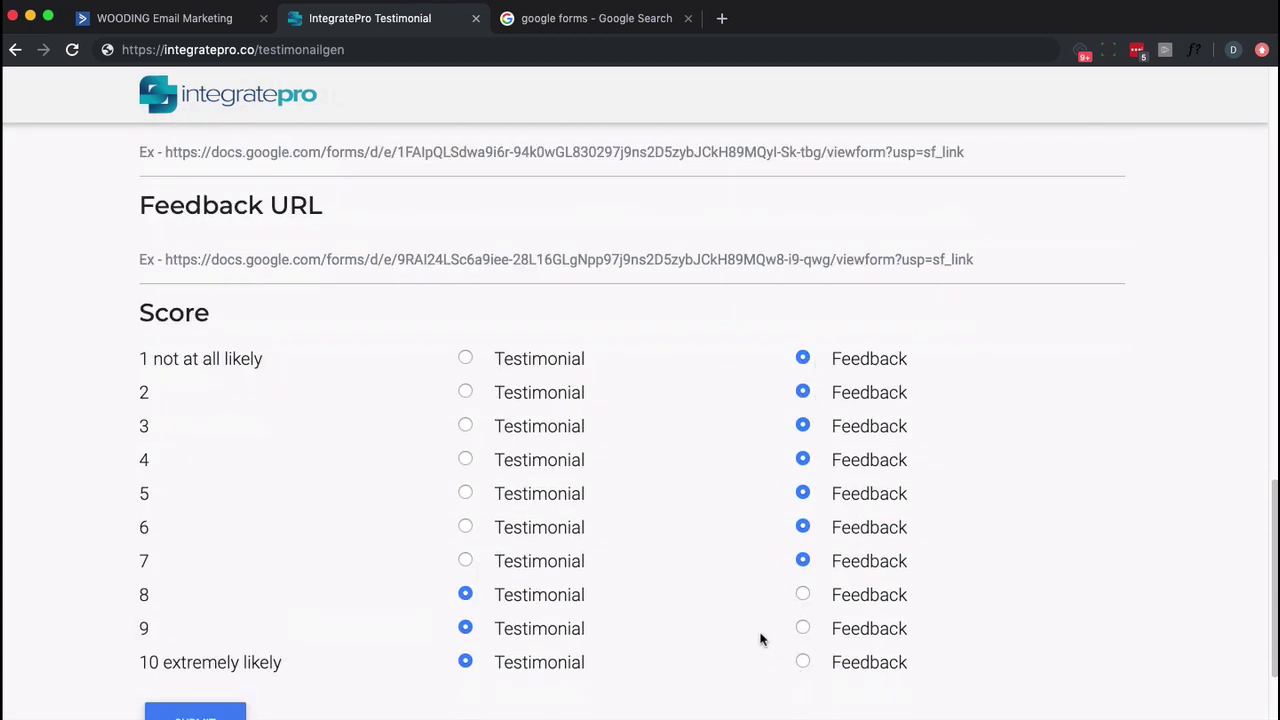
pyautogui.scroll(1, 755, 630)
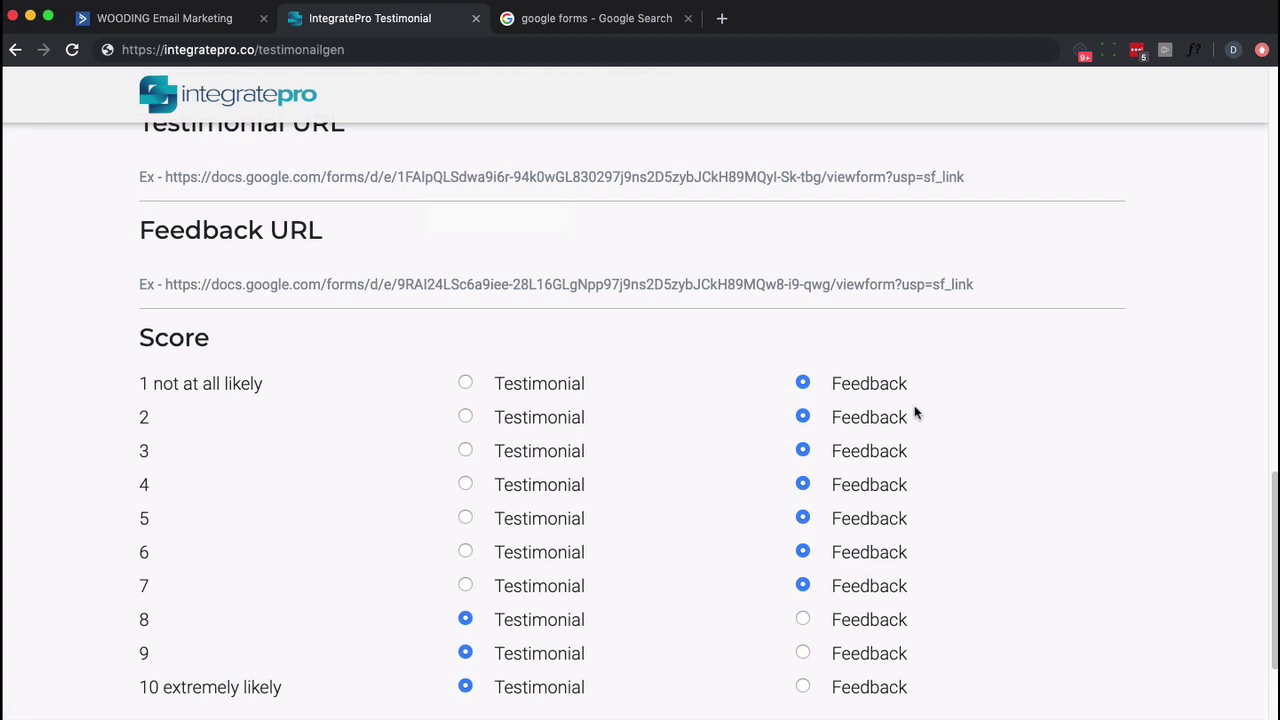
# Create a new blank Google Form named 'Feedback'.
pyautogui.click(598, 22)
pyautogui.click(207, 236)
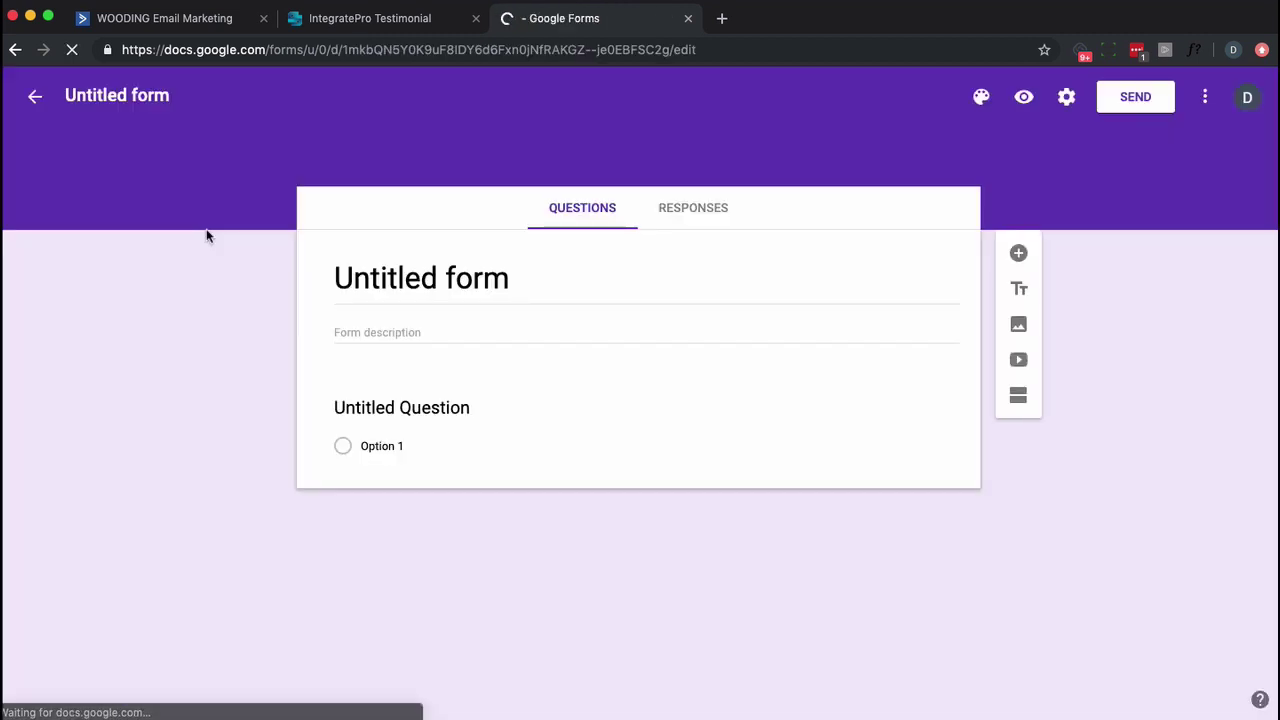
pyautogui.click(116, 95)
pyautogui.write('Recommendation')
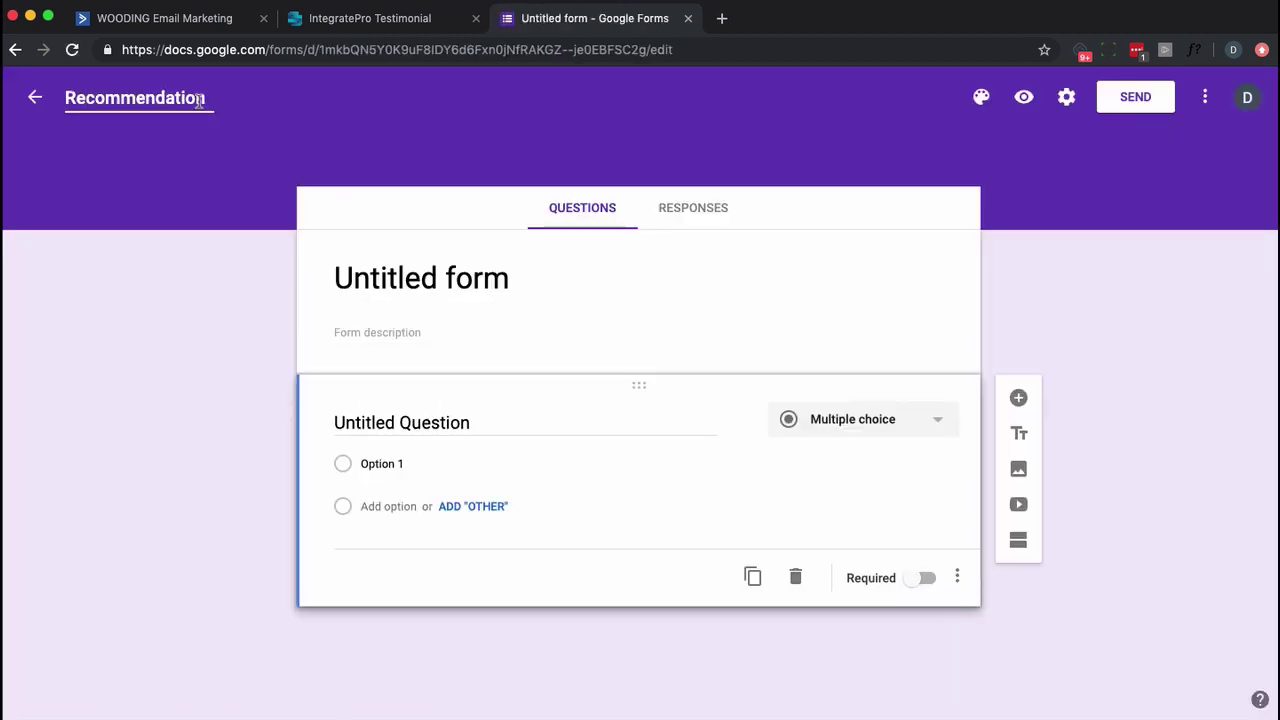
pyautogui.hotkey('ctrl', 'a')
pyautogui.write('Feedback')
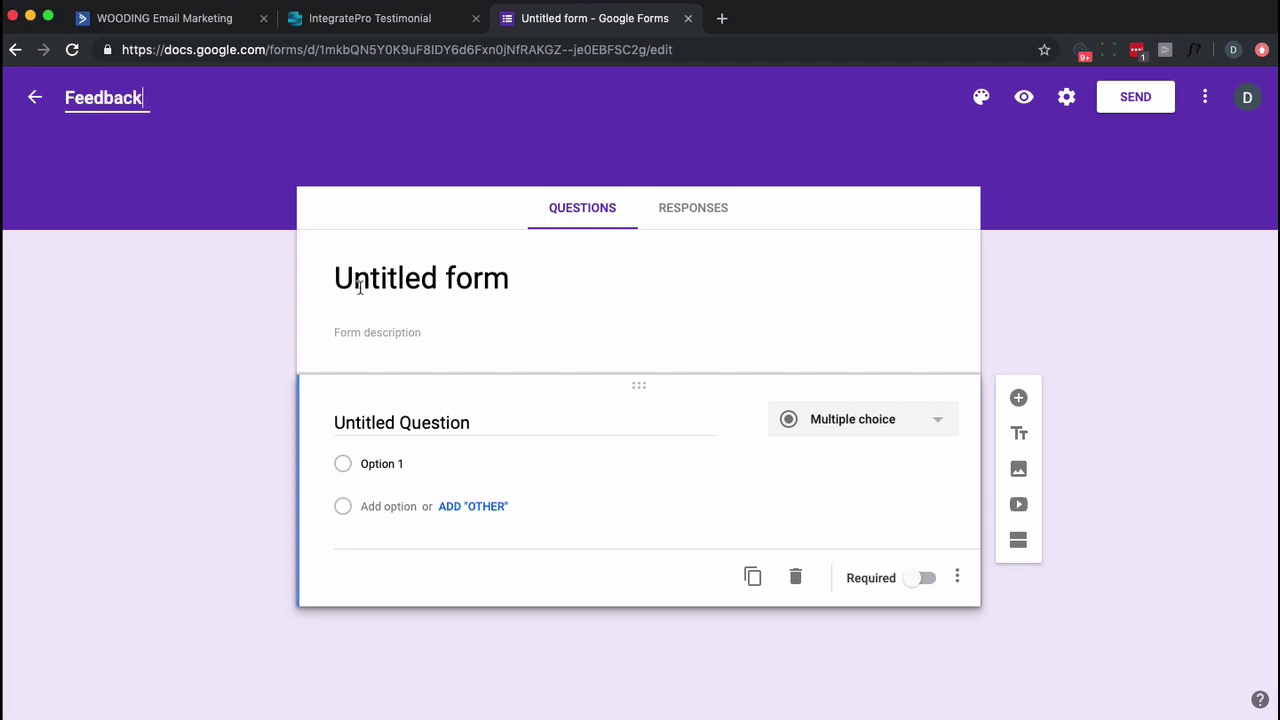
pyautogui.click(420, 286)
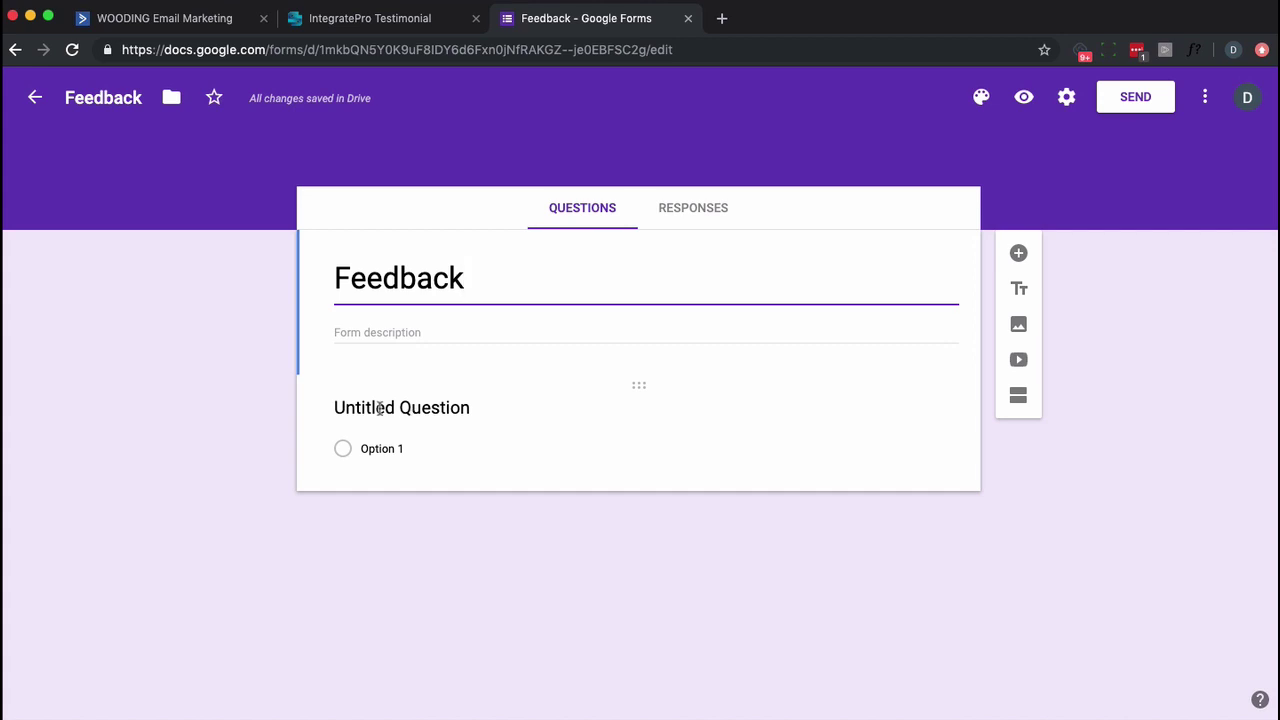
# Make the first question a paragraph question 'Please tell us why you gave that score'.
pyautogui.click(380, 408)
pyautogui.write('Please tell us why you gave')
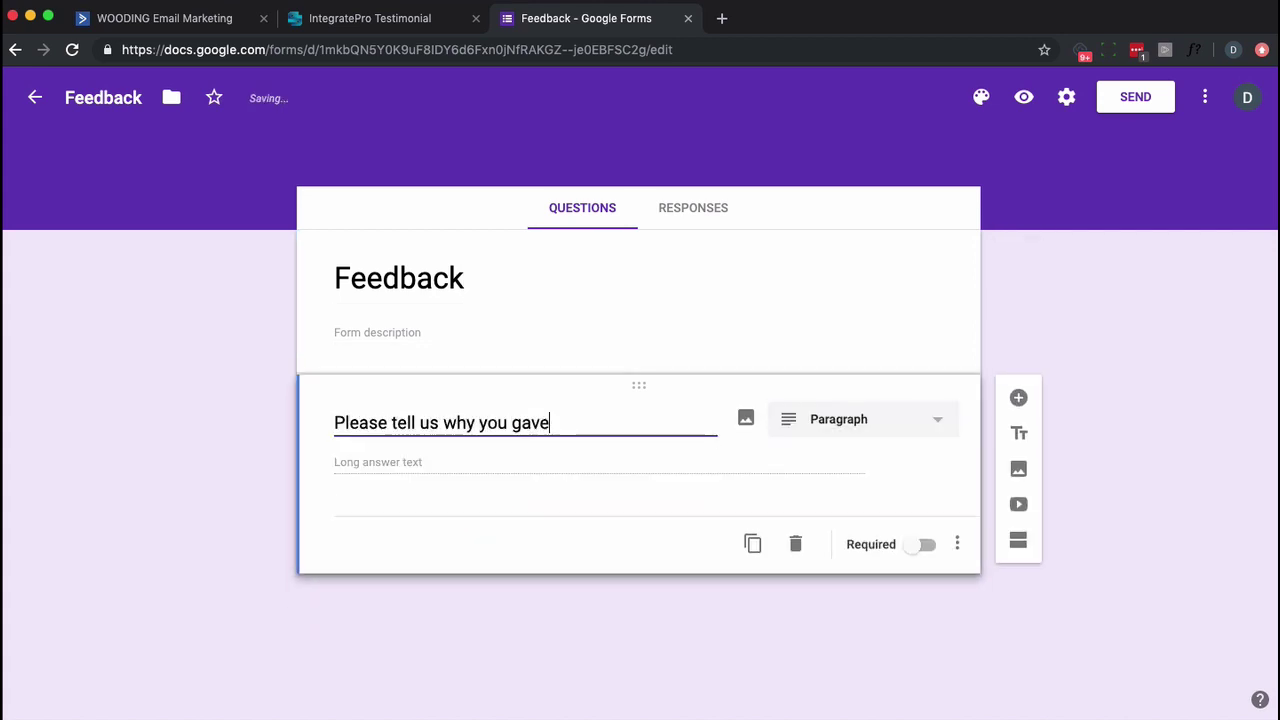
pyautogui.write(' that score')
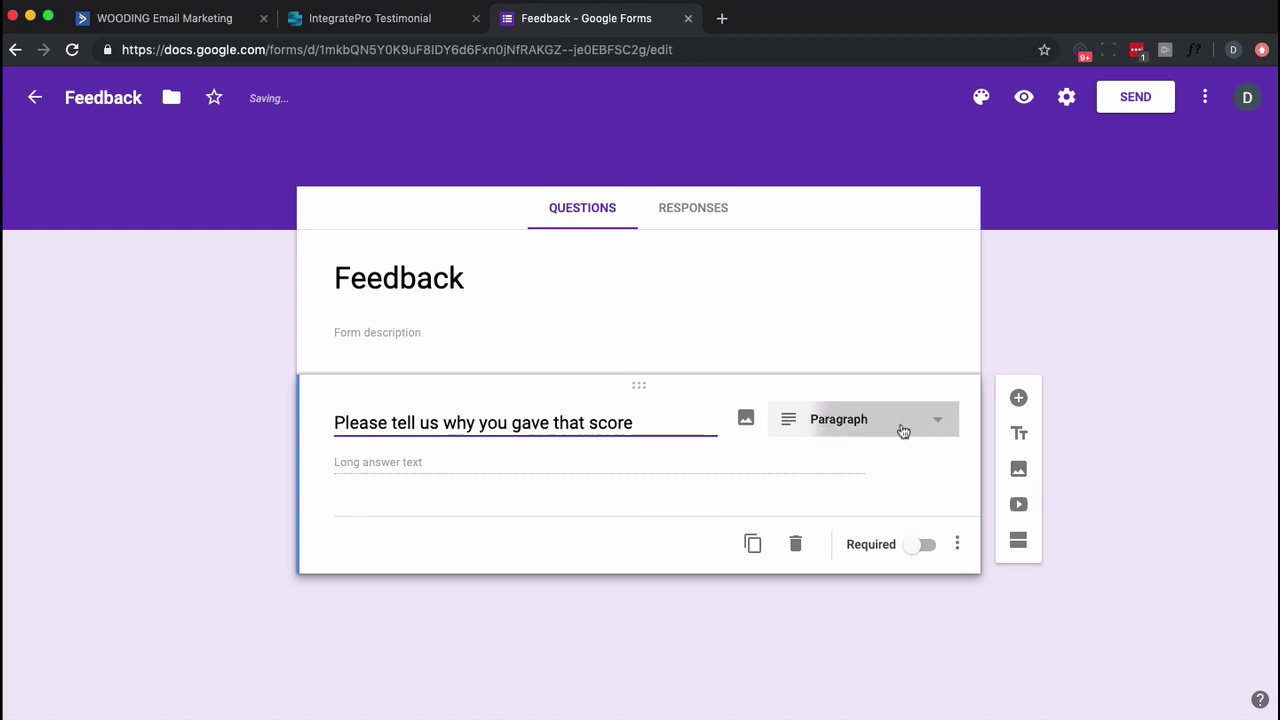
pyautogui.click(903, 430)
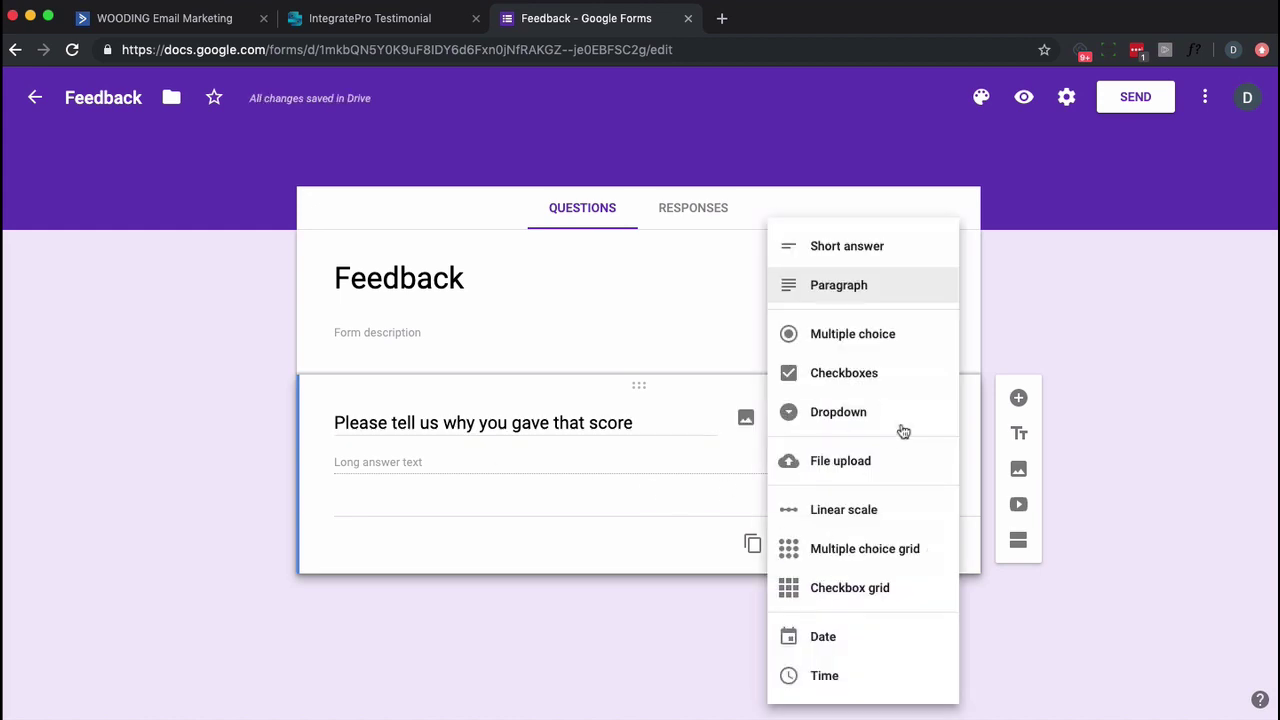
pyautogui.click(883, 290)
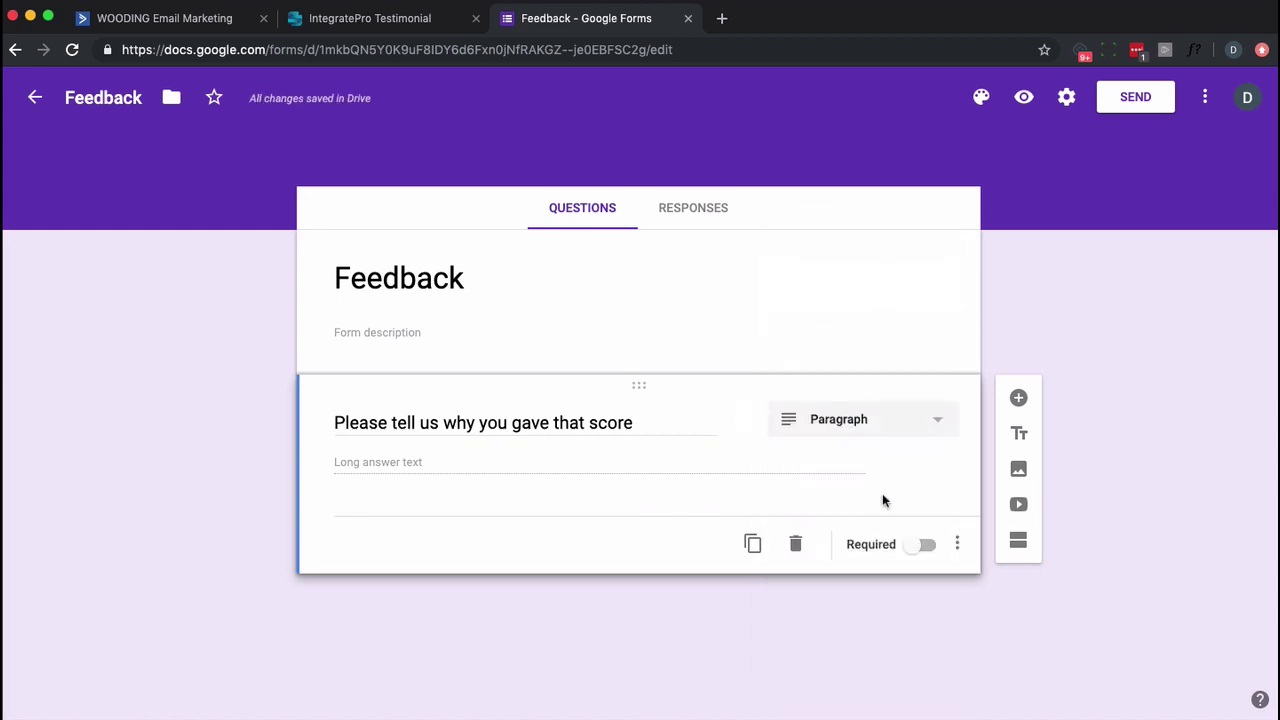
# Add a short-answer question titled 'Email'.
pyautogui.click(1018, 399)
pyautogui.write('Email')
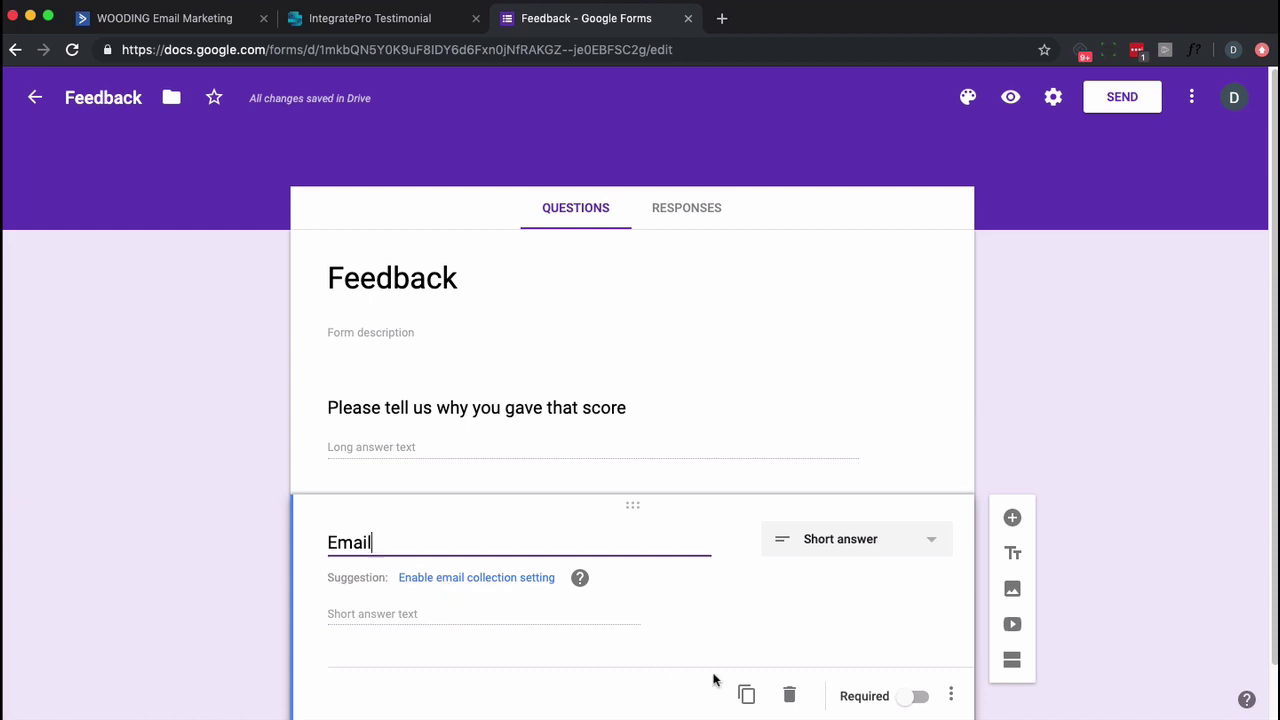
pyautogui.scroll(-1, 875, 632)
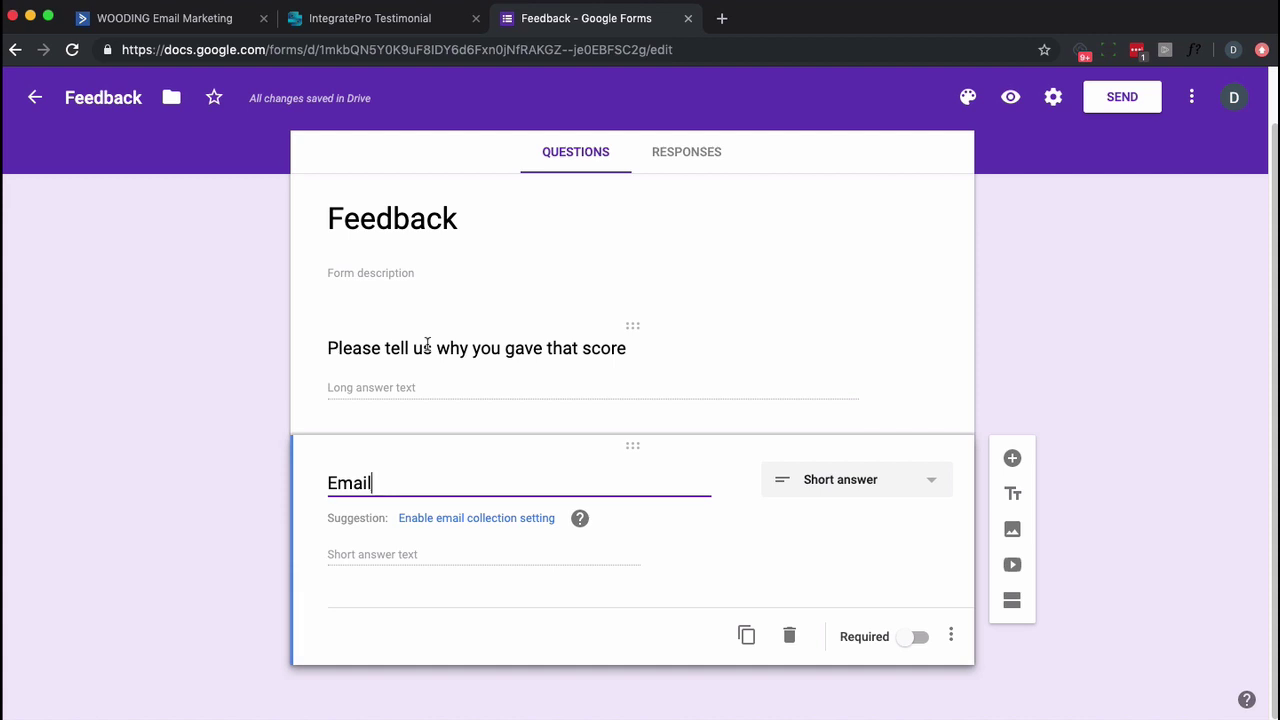
pyautogui.click(1096, 487)
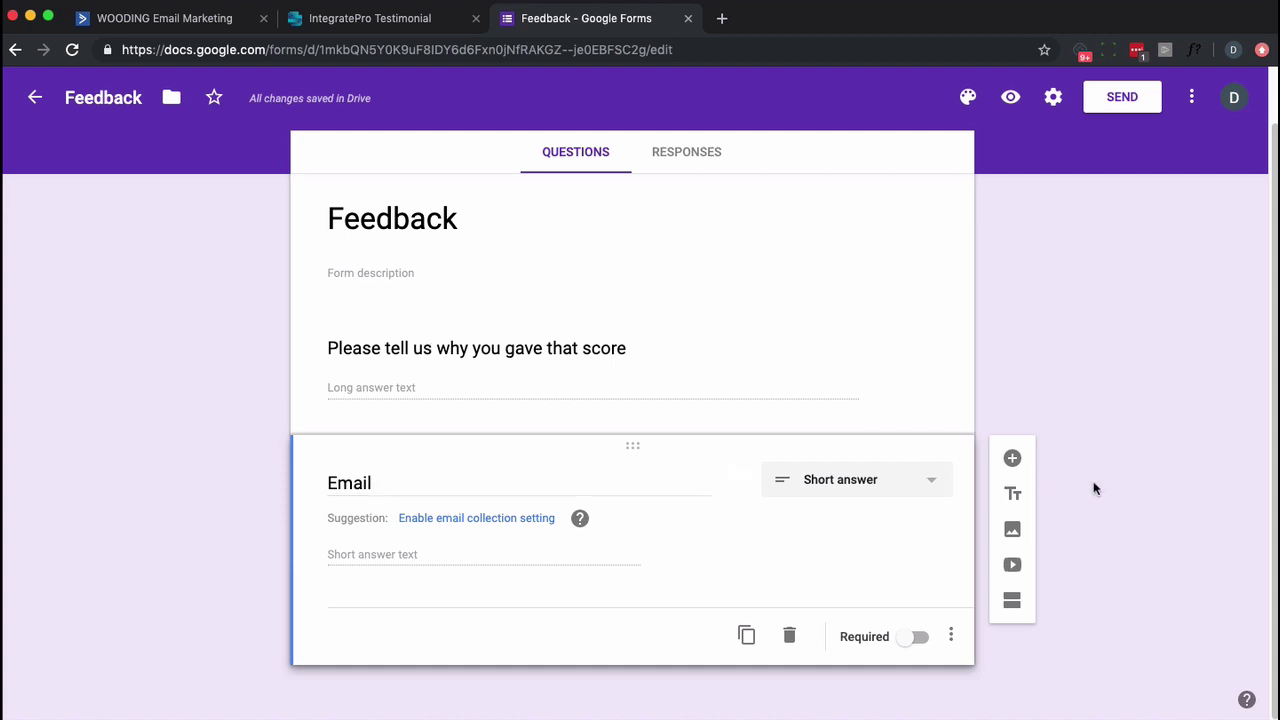
# Copy the Feedback form's shareable link from SEND > Link and exit the form editor.
pyautogui.click(1127, 113)
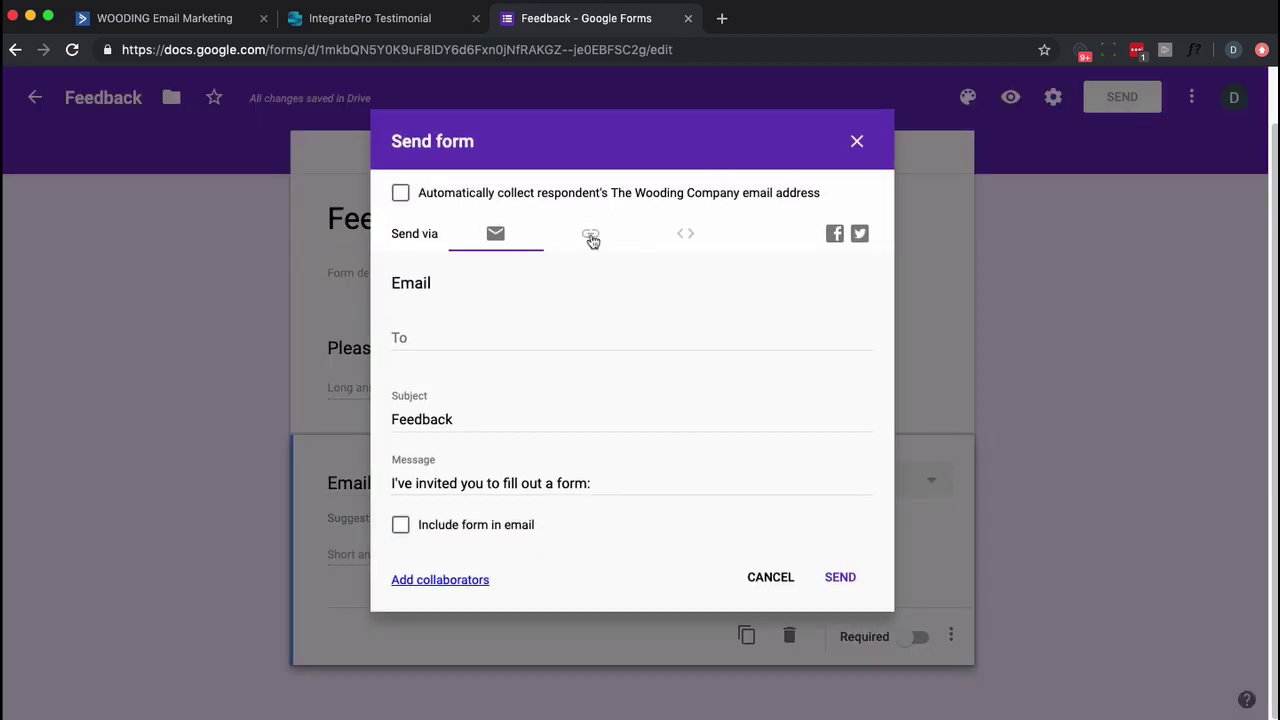
pyautogui.click(591, 236)
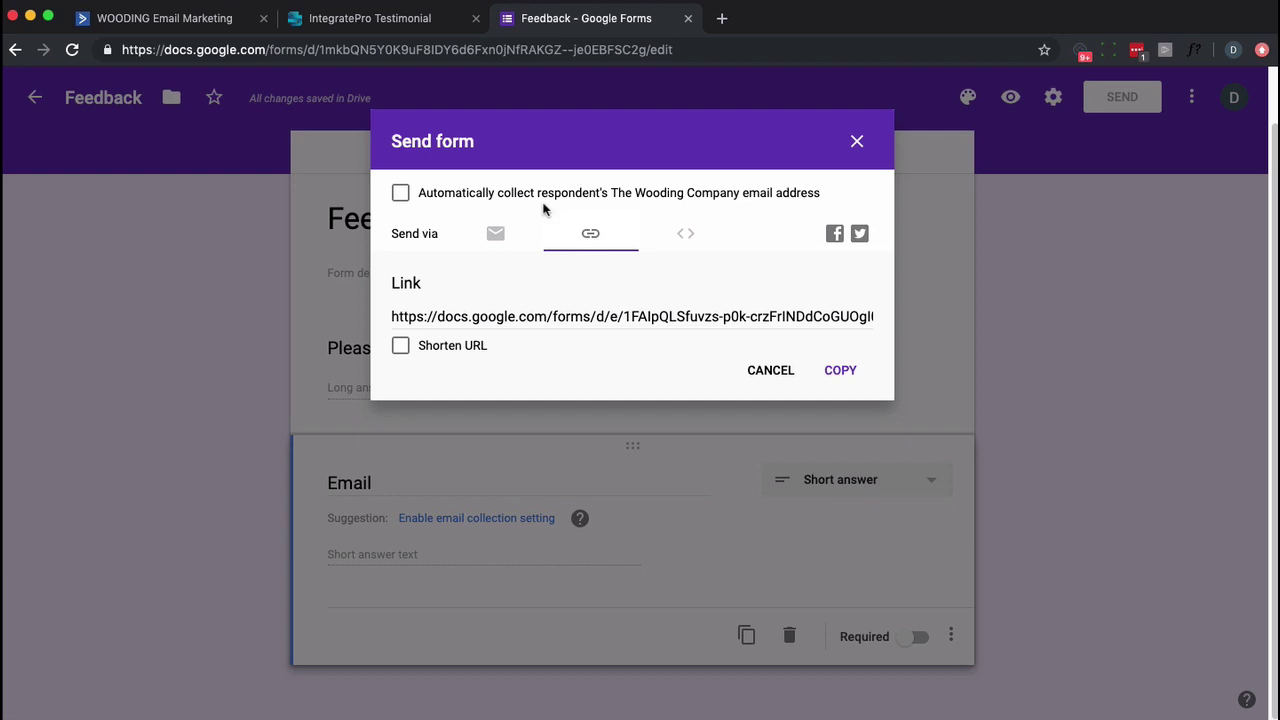
pyautogui.click(833, 375)
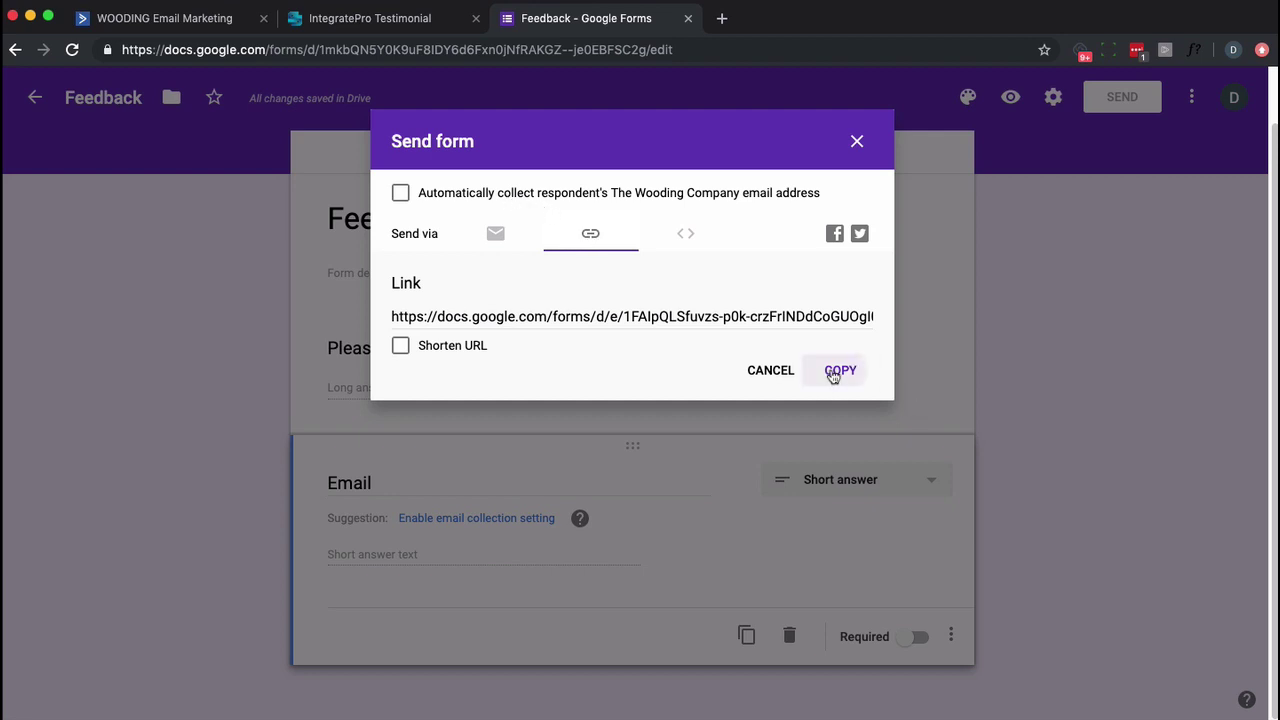
pyautogui.click(407, 28)
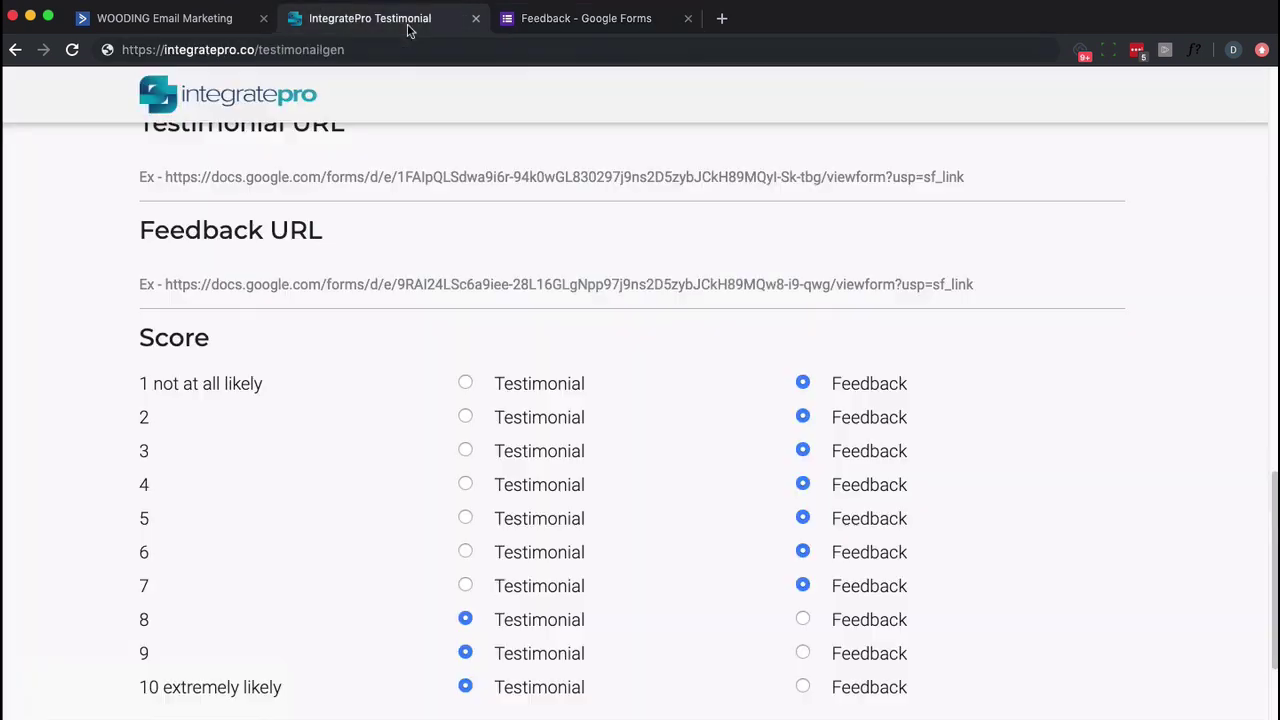
pyautogui.click(310, 293)
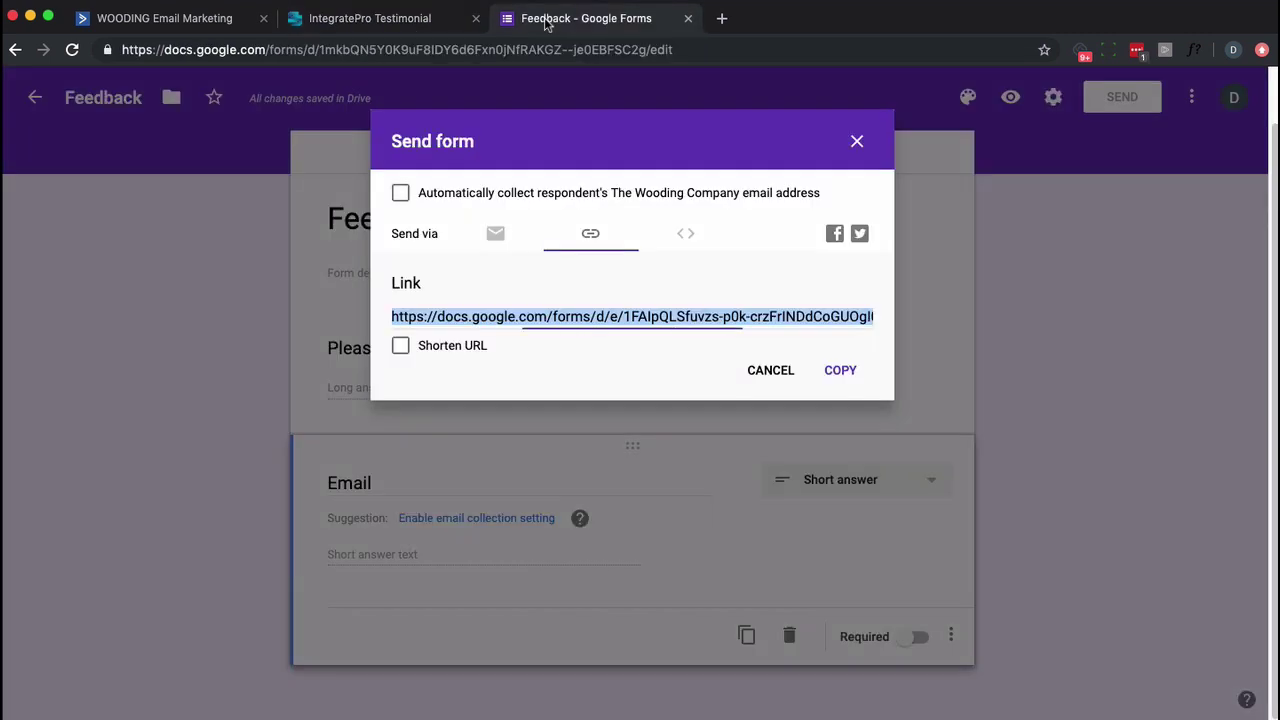
pyautogui.click(570, 20)
pyautogui.click(834, 371)
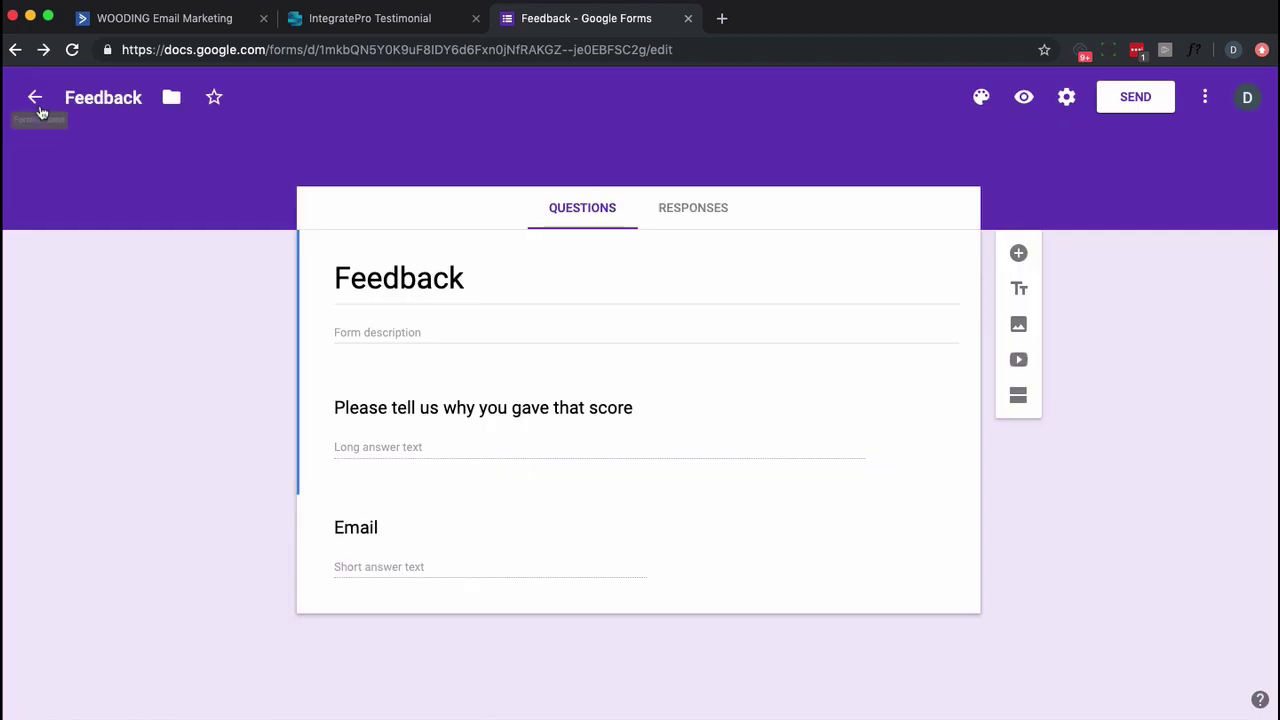
pyautogui.click(36, 102)
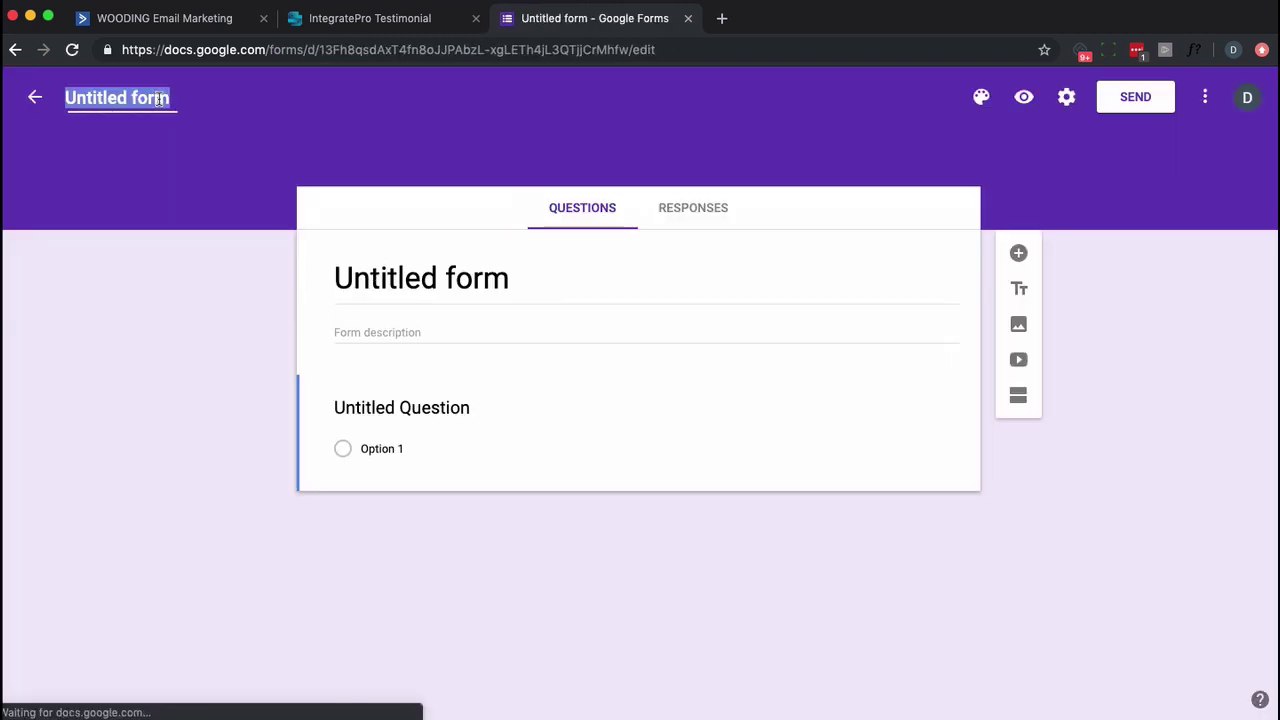
# Name the new form 'Feedback1' and set its heading title to 'Feedback'.
pyautogui.click(127, 100)
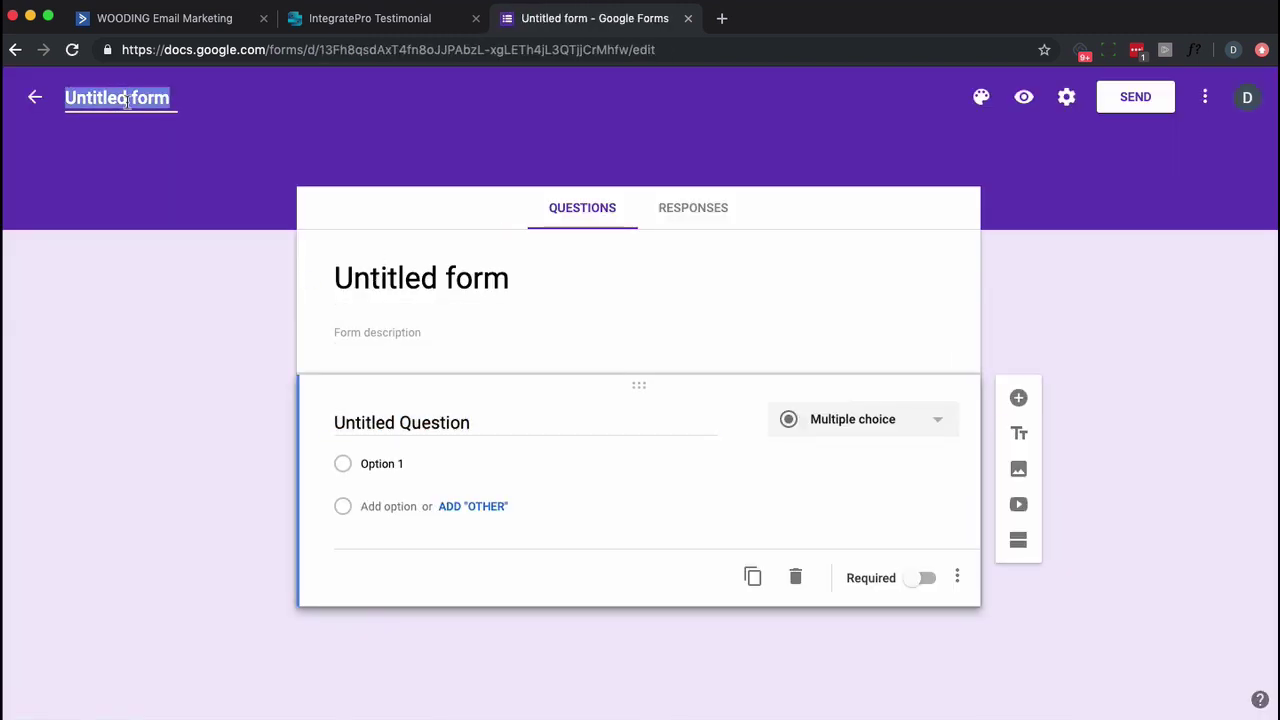
pyautogui.write('Feedback1')
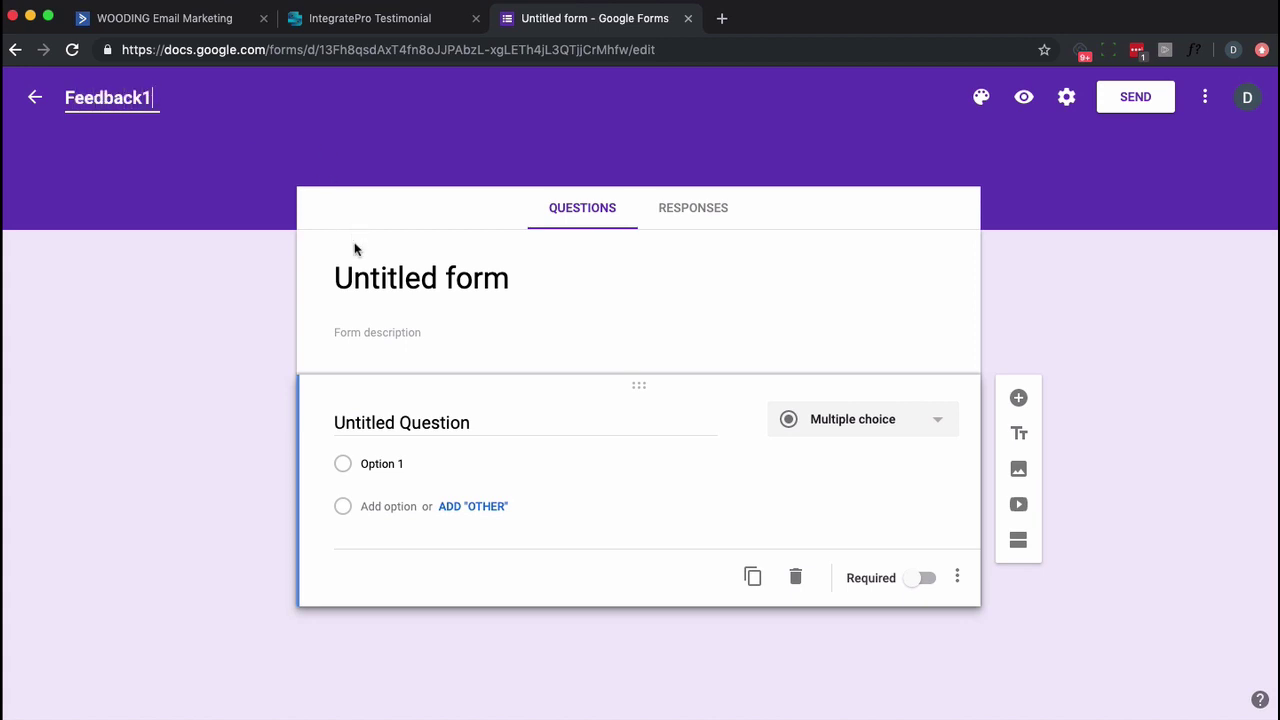
pyautogui.click(354, 255)
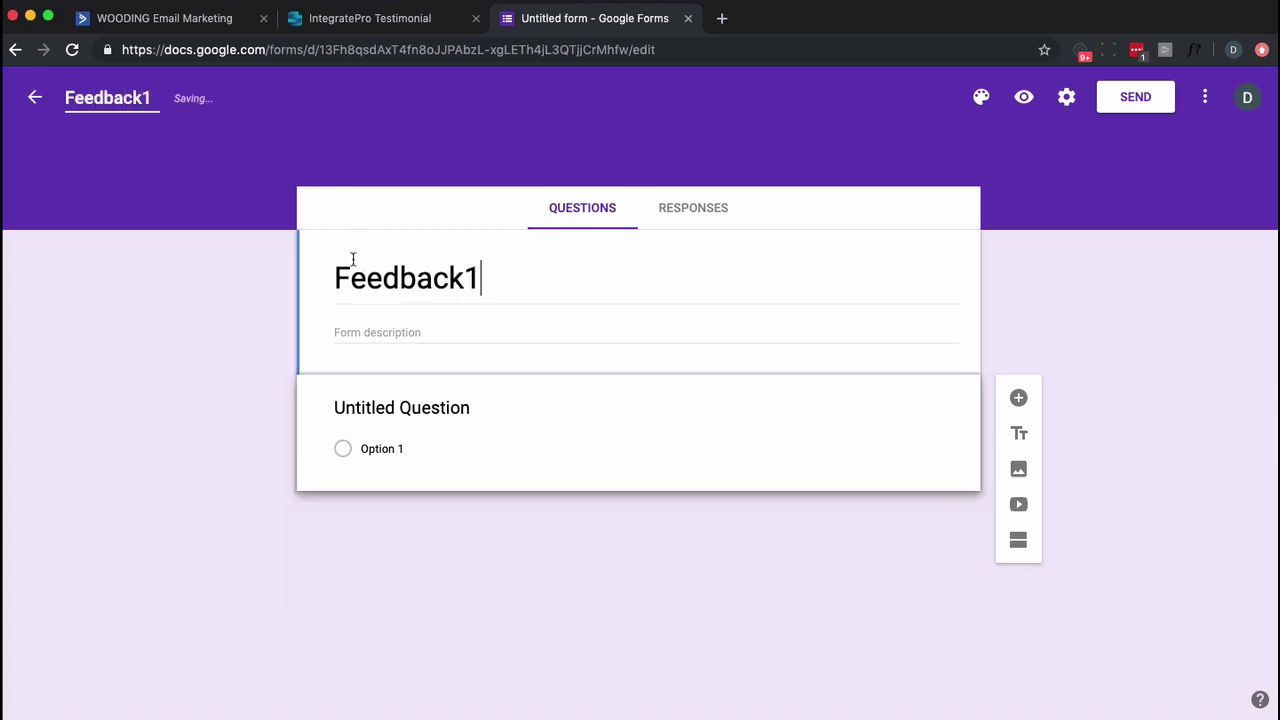
pyautogui.press('BackSpace')
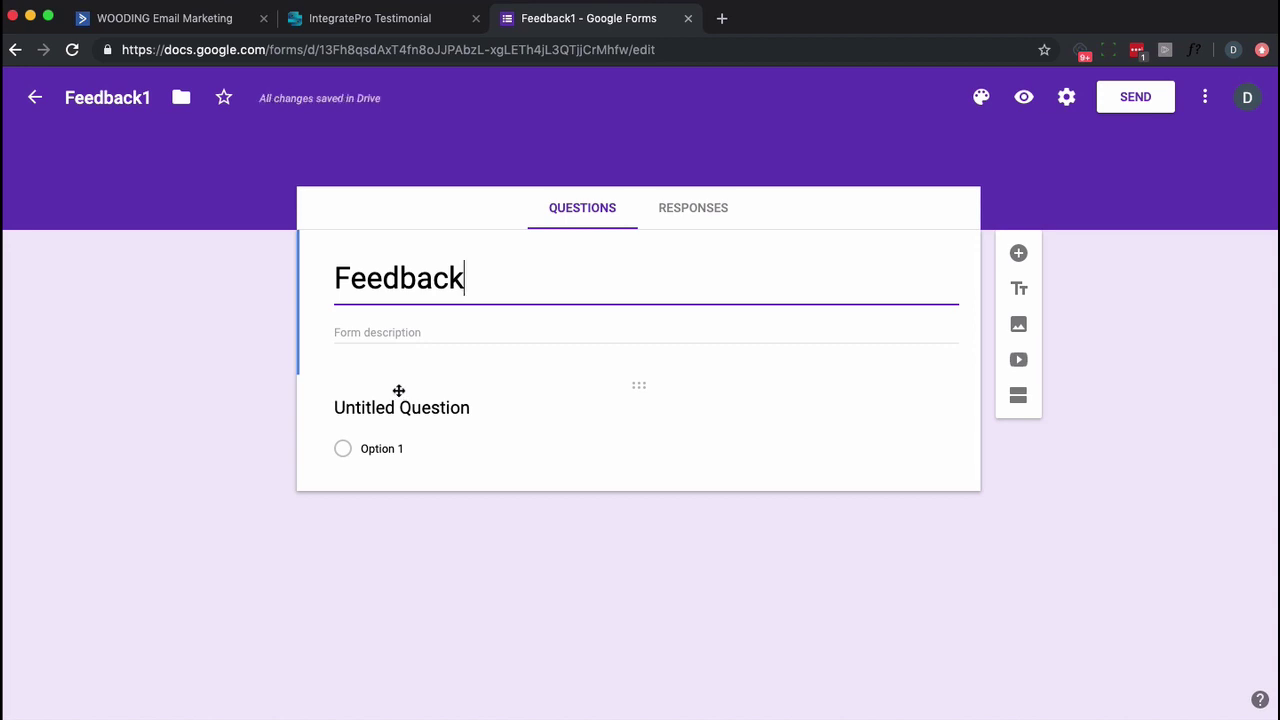
# Title the first question 'Please tell us why you gave that score' and add a 'Can we use this as a testimonial?' checkbox with option Yes.
pyautogui.click(438, 408)
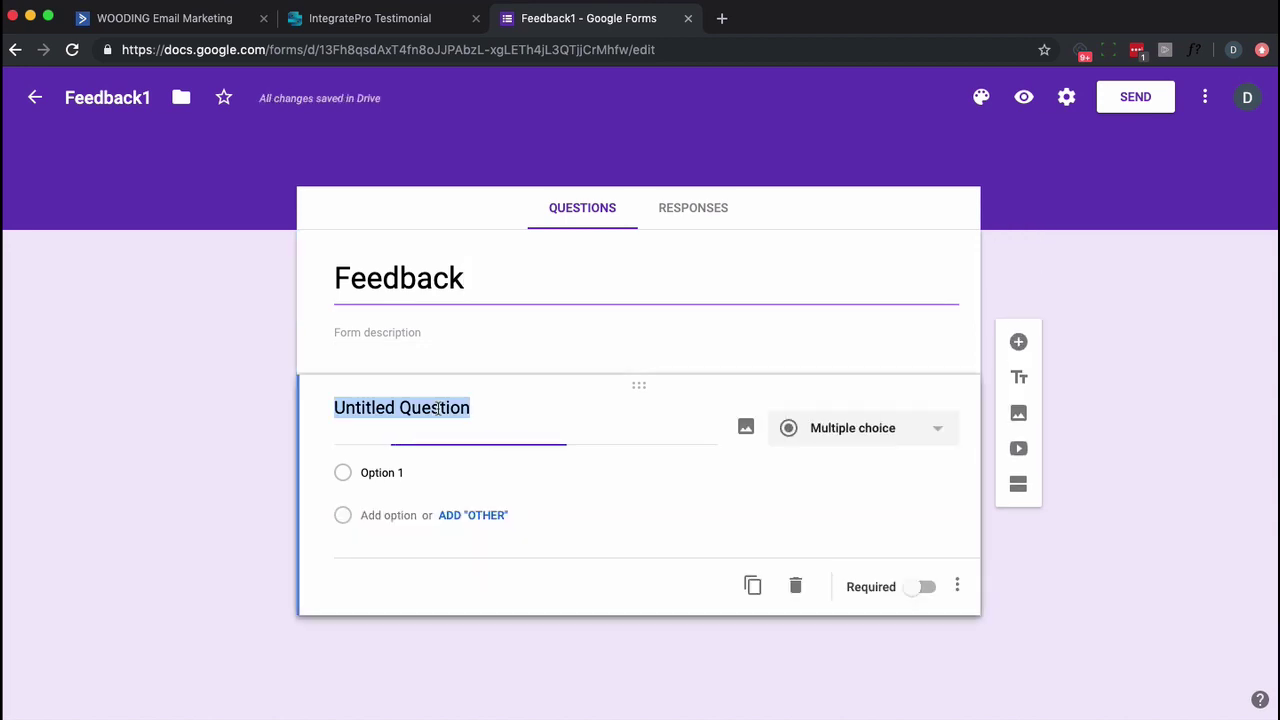
pyautogui.write('P')
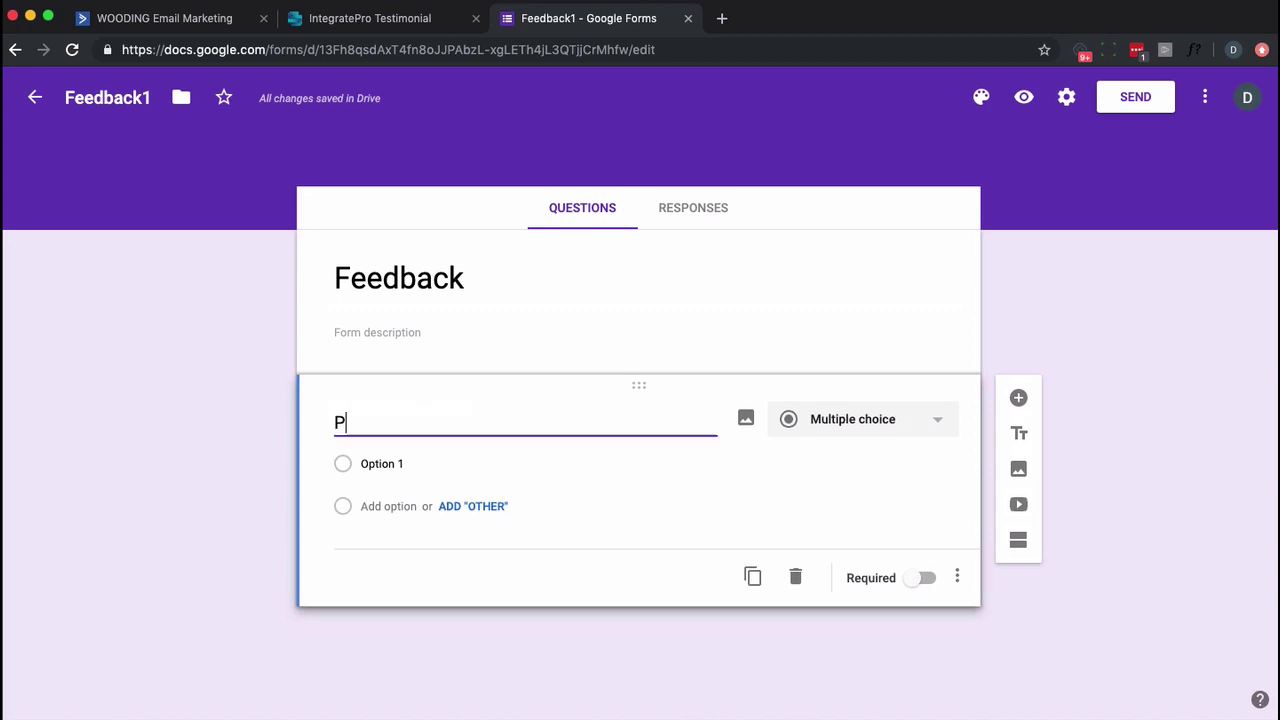
pyautogui.write('lease tell us why you g')
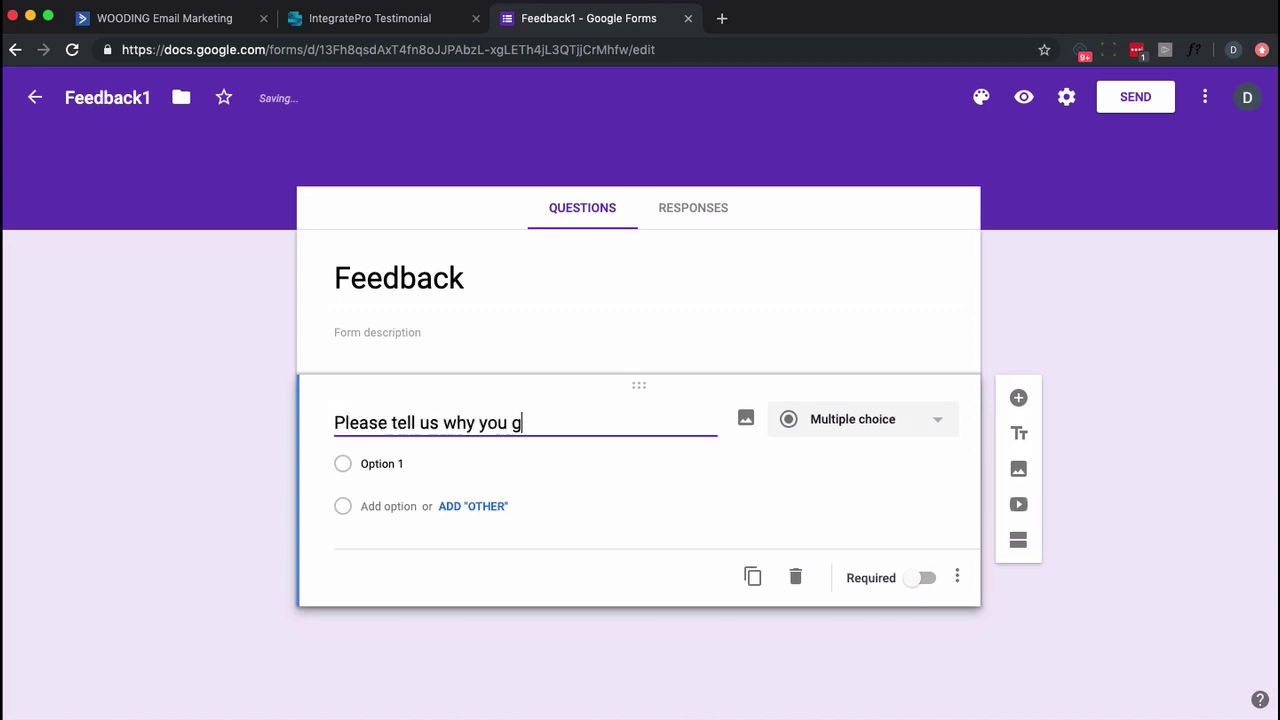
pyautogui.write('ave that score')
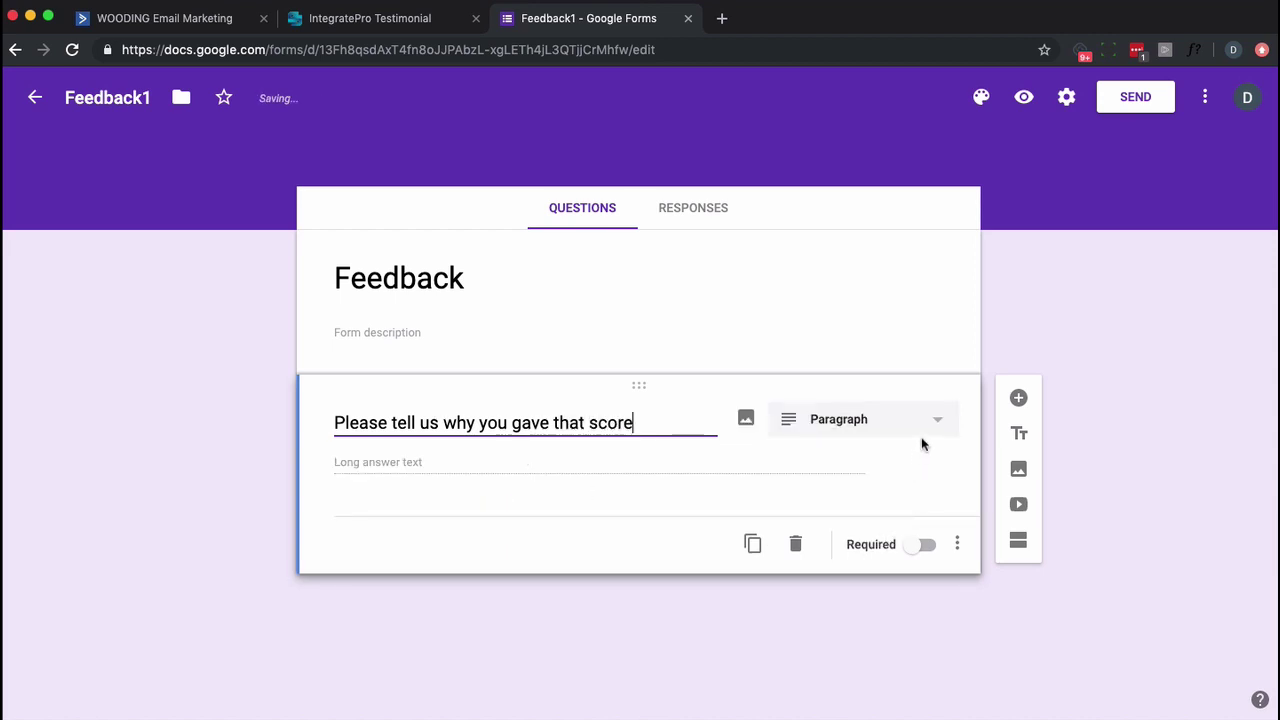
pyautogui.click(1019, 399)
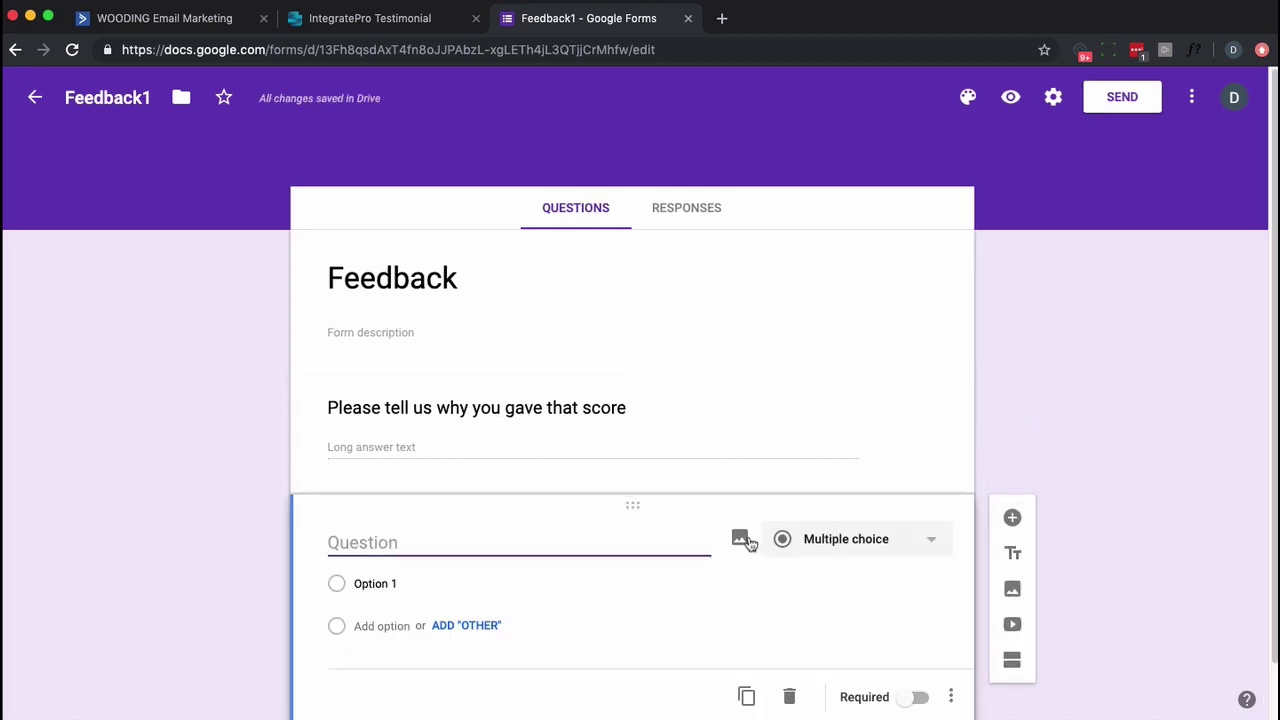
pyautogui.click(881, 538)
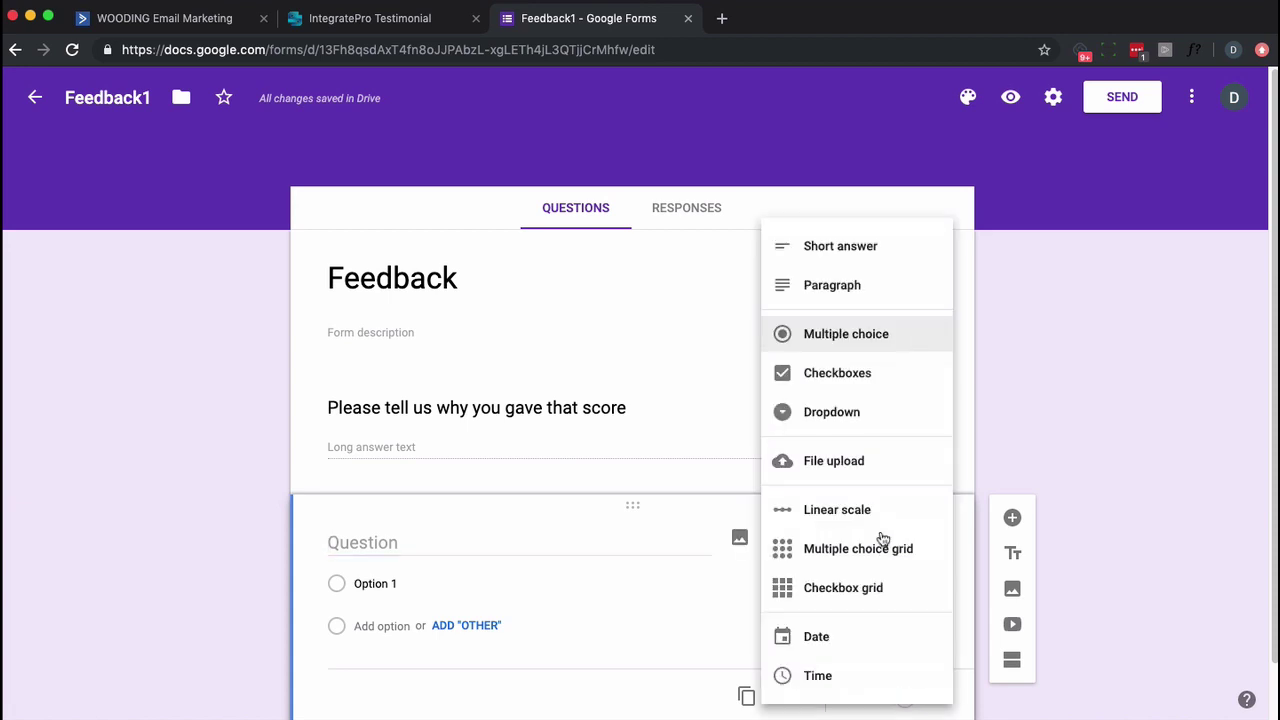
pyautogui.click(852, 383)
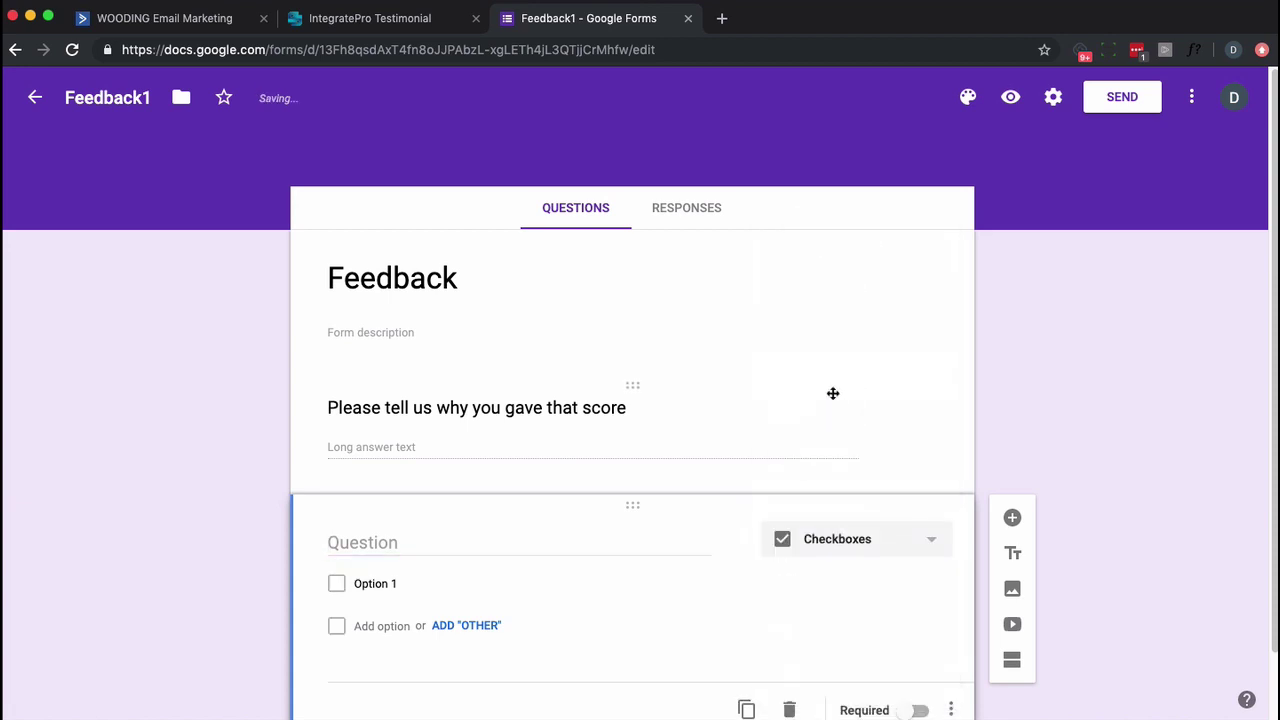
pyautogui.write('Can we use this as a testimonial?')
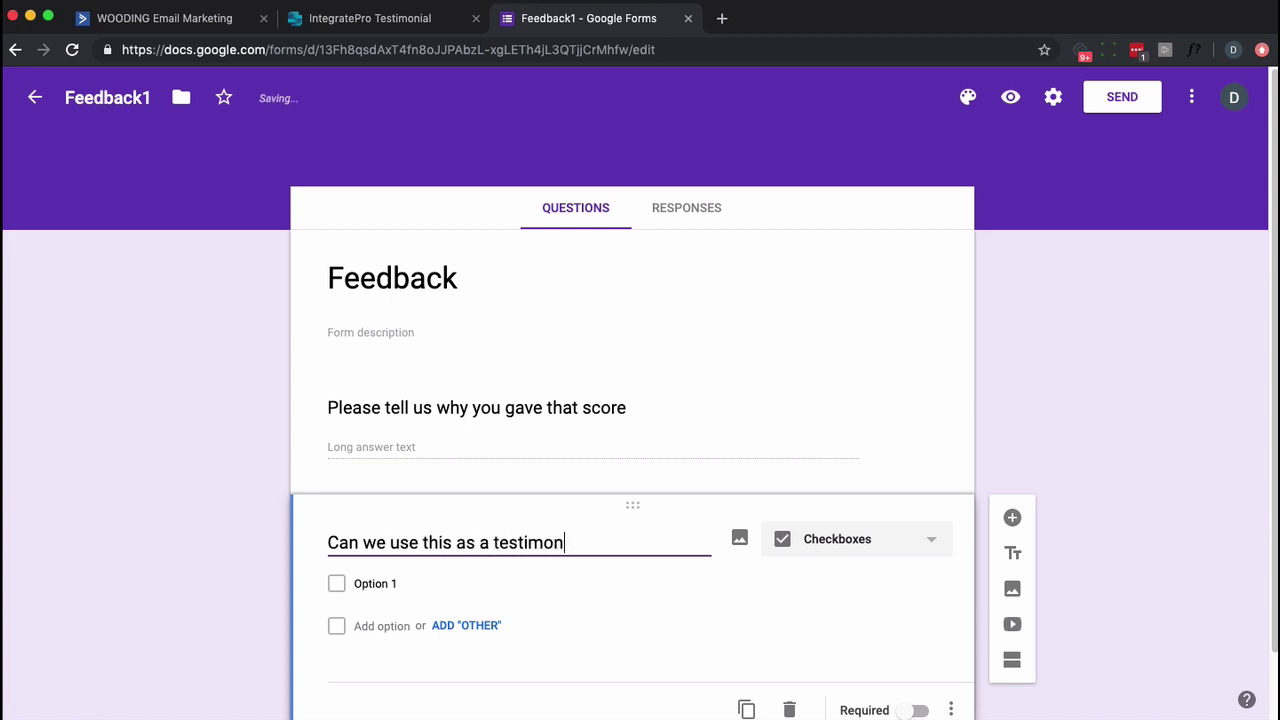
pyautogui.click(485, 578)
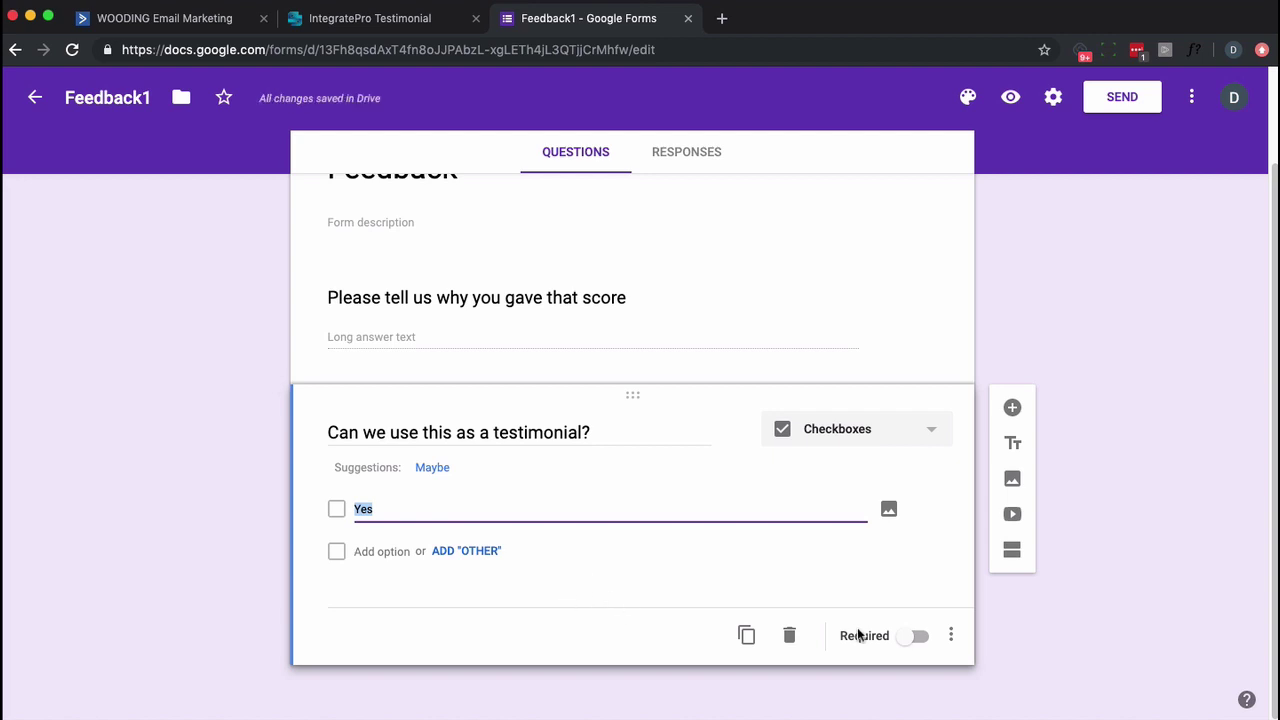
# Add a required 'Email' question below the testimonial question.
pyautogui.click(1013, 409)
pyautogui.write('Email')
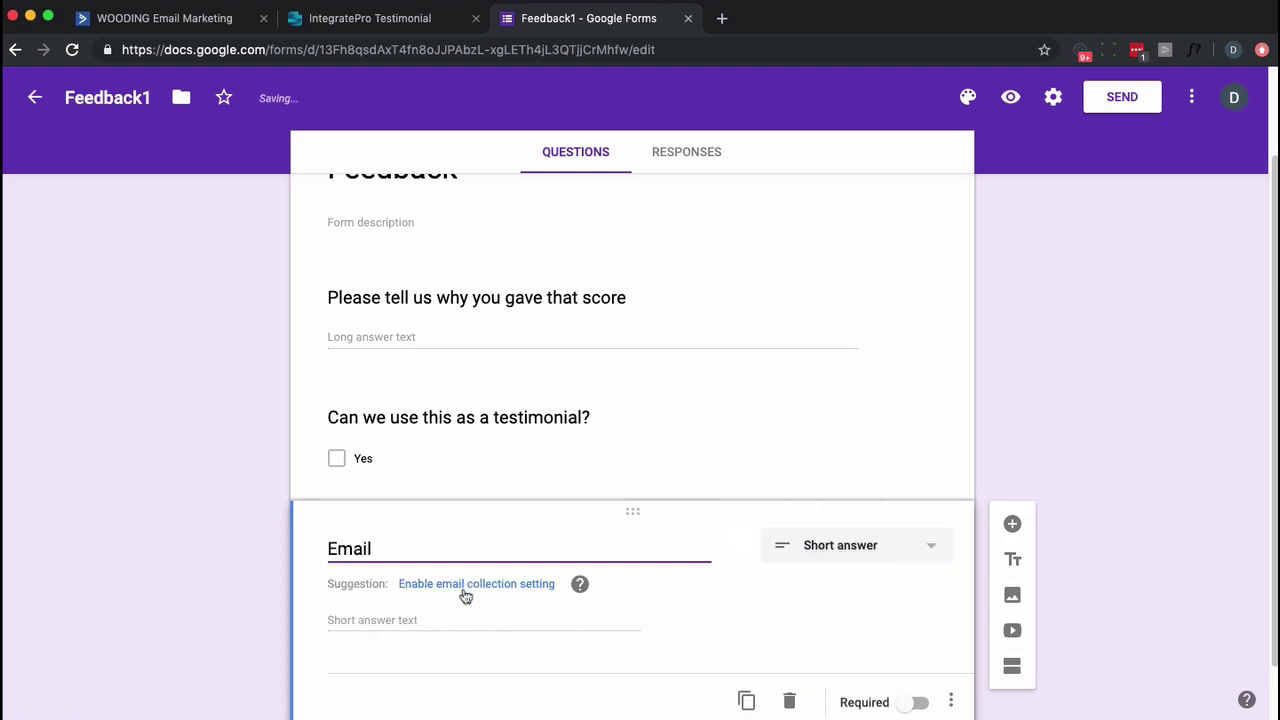
pyautogui.scroll(-2, 679, 592)
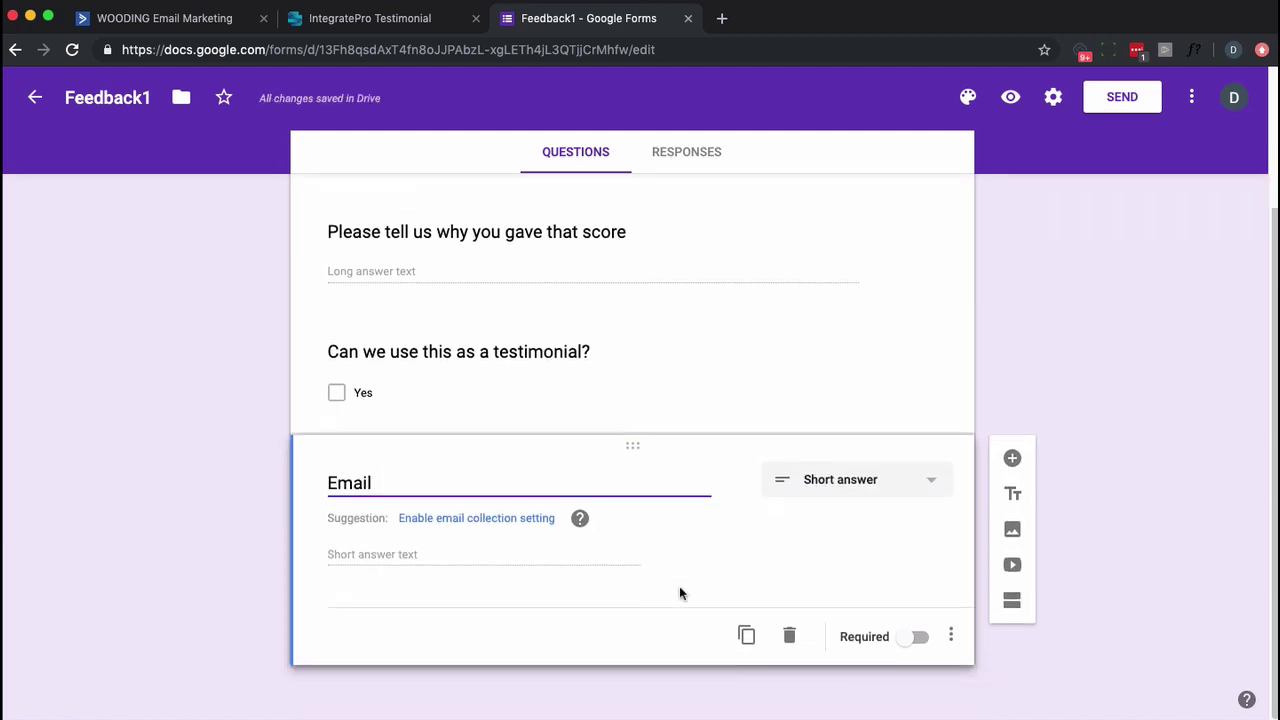
pyautogui.click(919, 638)
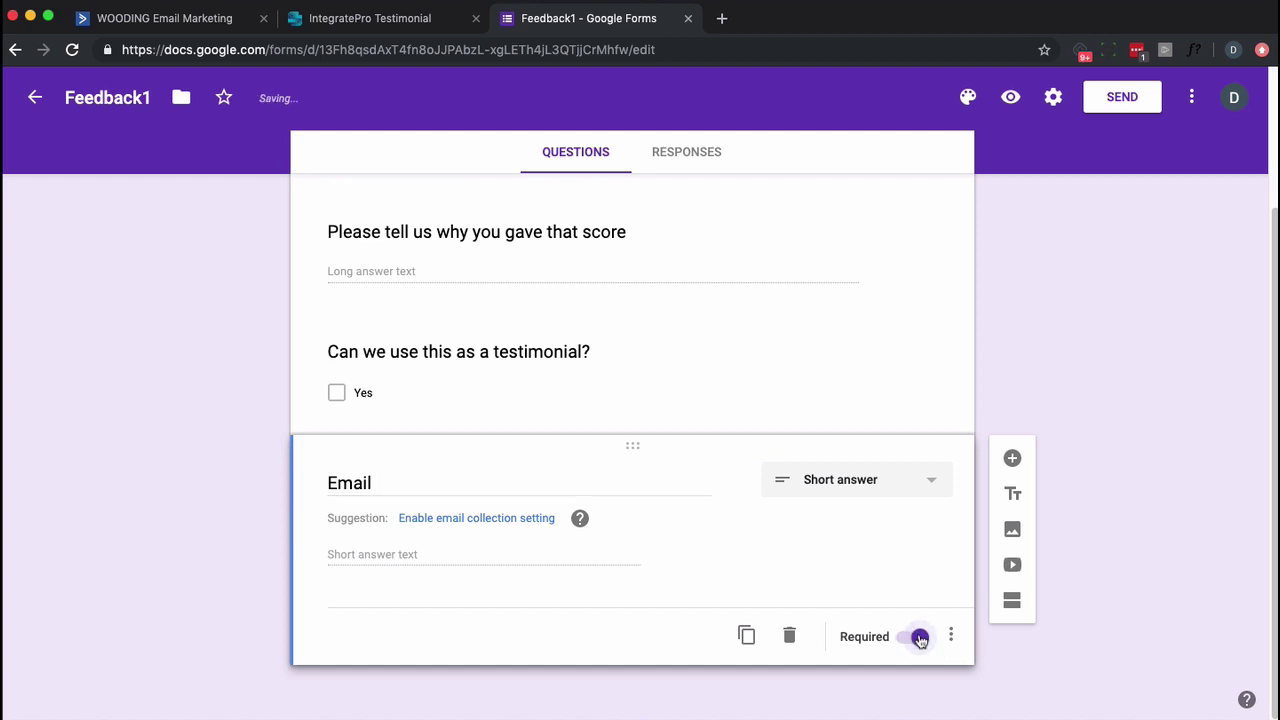
pyautogui.scroll(2, 920, 666)
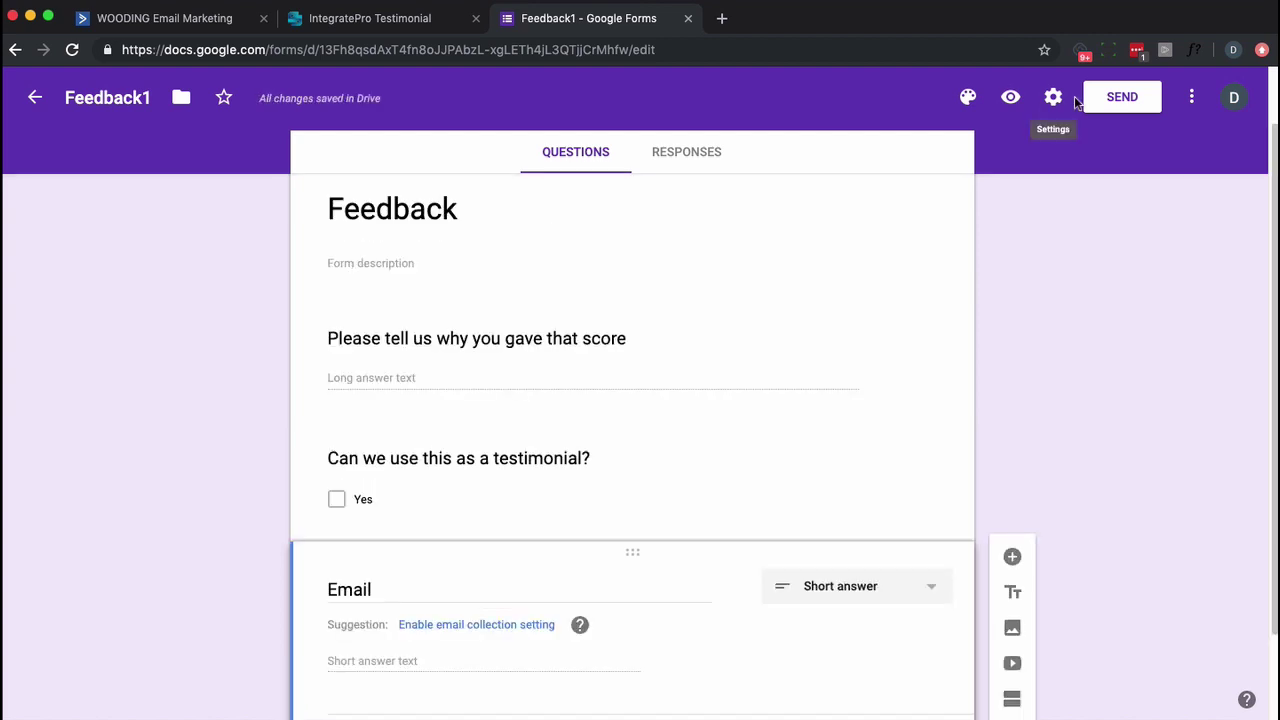
# Preview Feedback1, then copy its shareable link from the Send form dialog.
pyautogui.click(1010, 98)
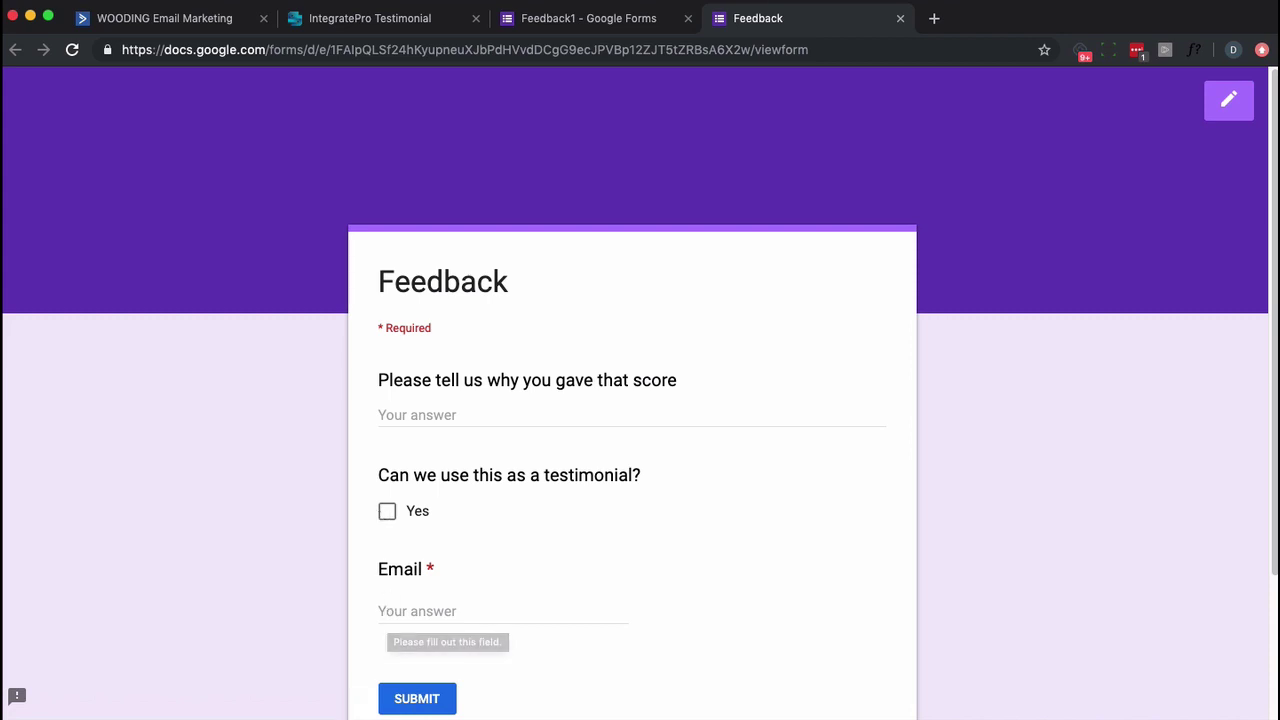
pyautogui.click(900, 18)
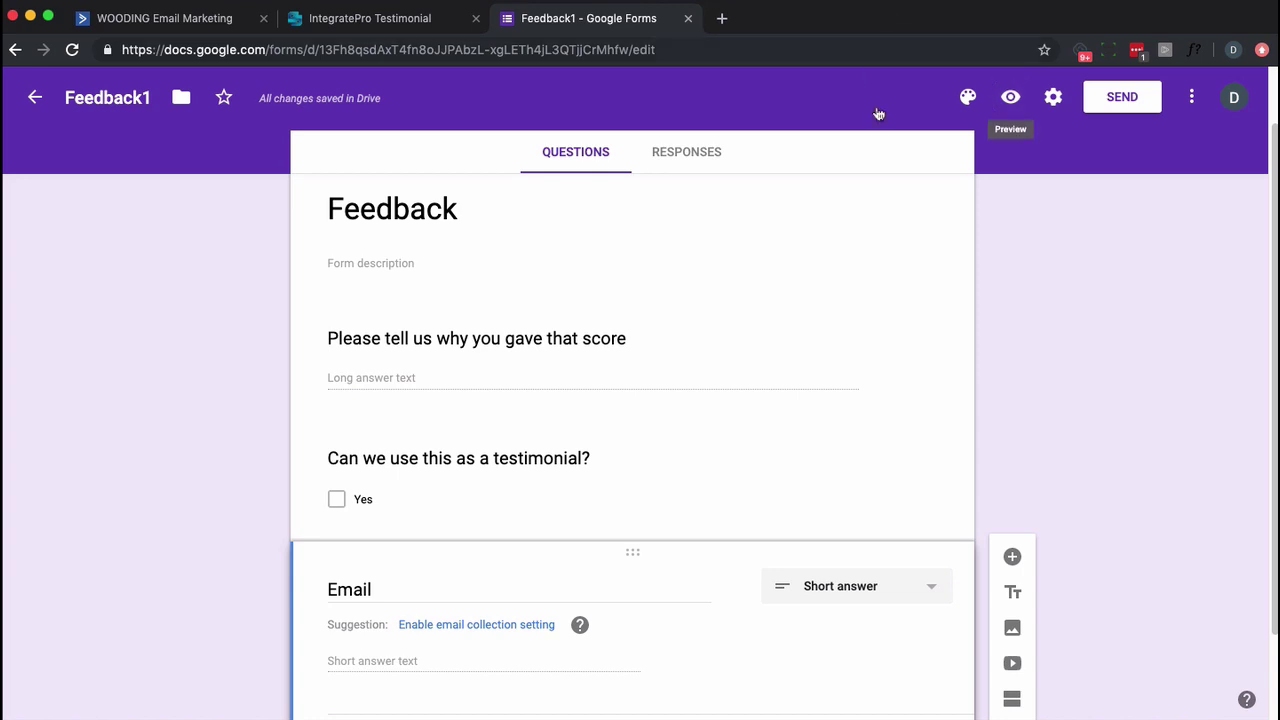
pyautogui.click(1140, 101)
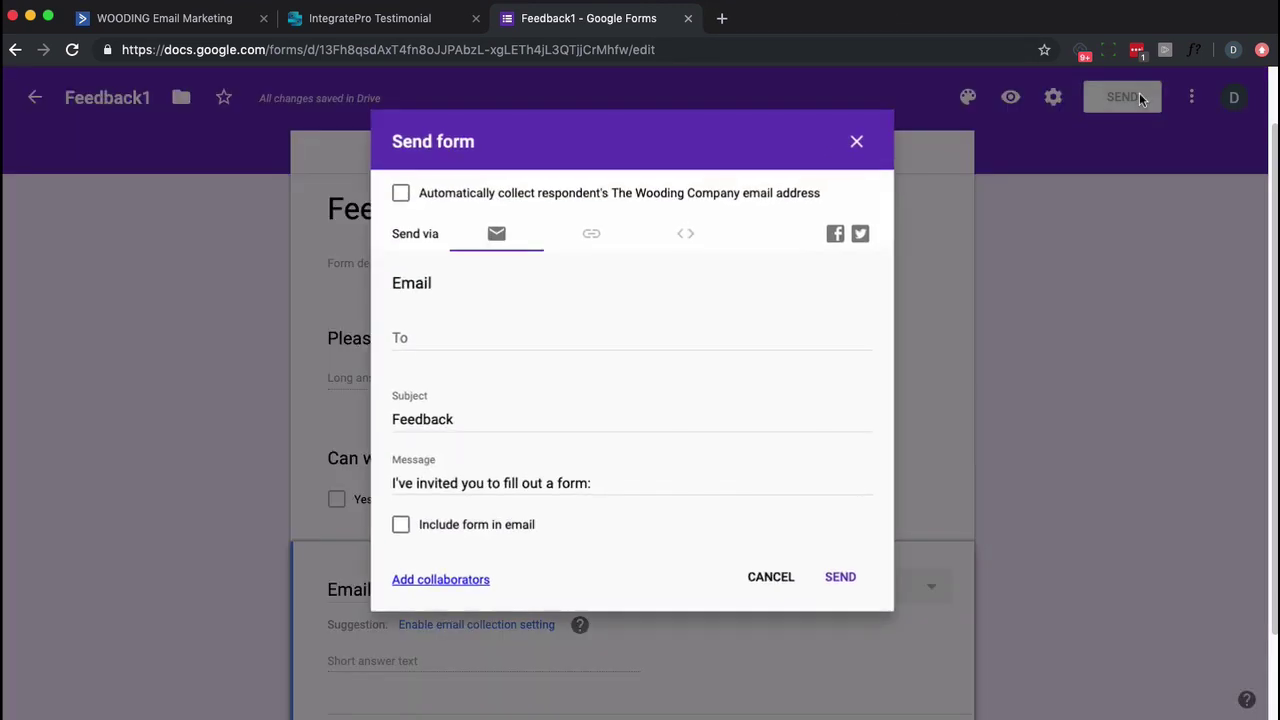
pyautogui.click(590, 233)
pyautogui.click(835, 370)
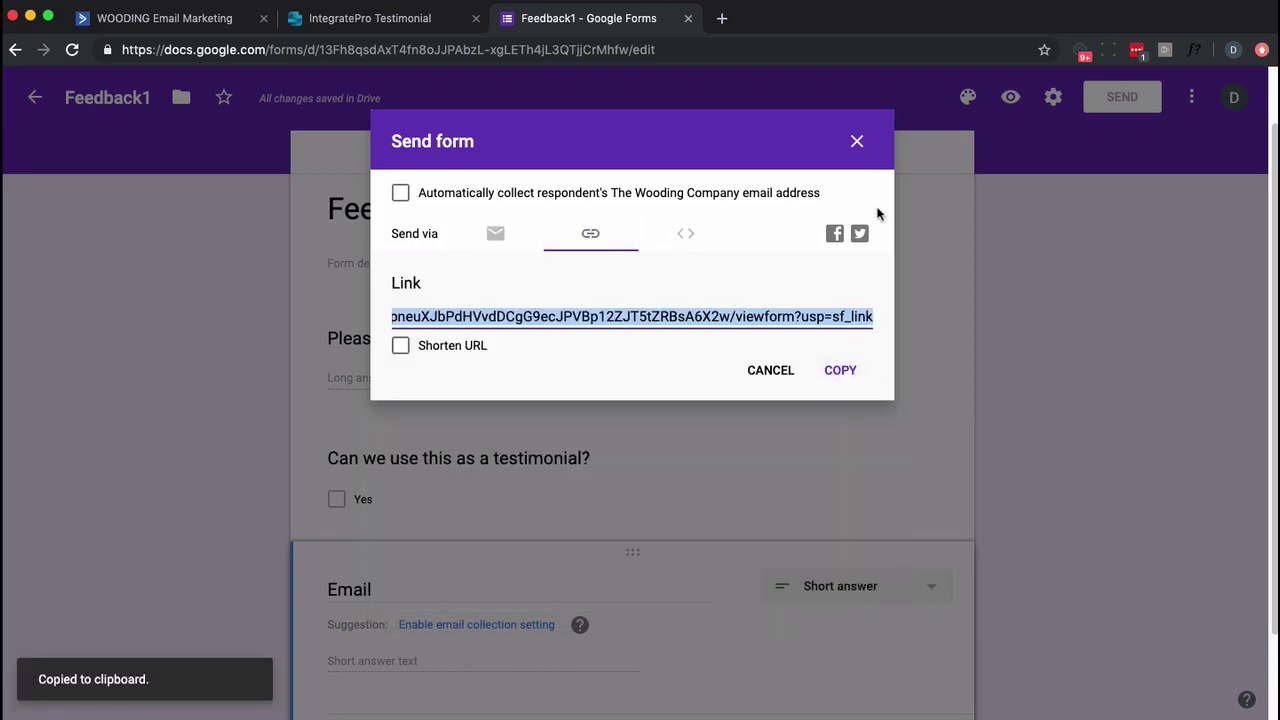
pyautogui.click(855, 138)
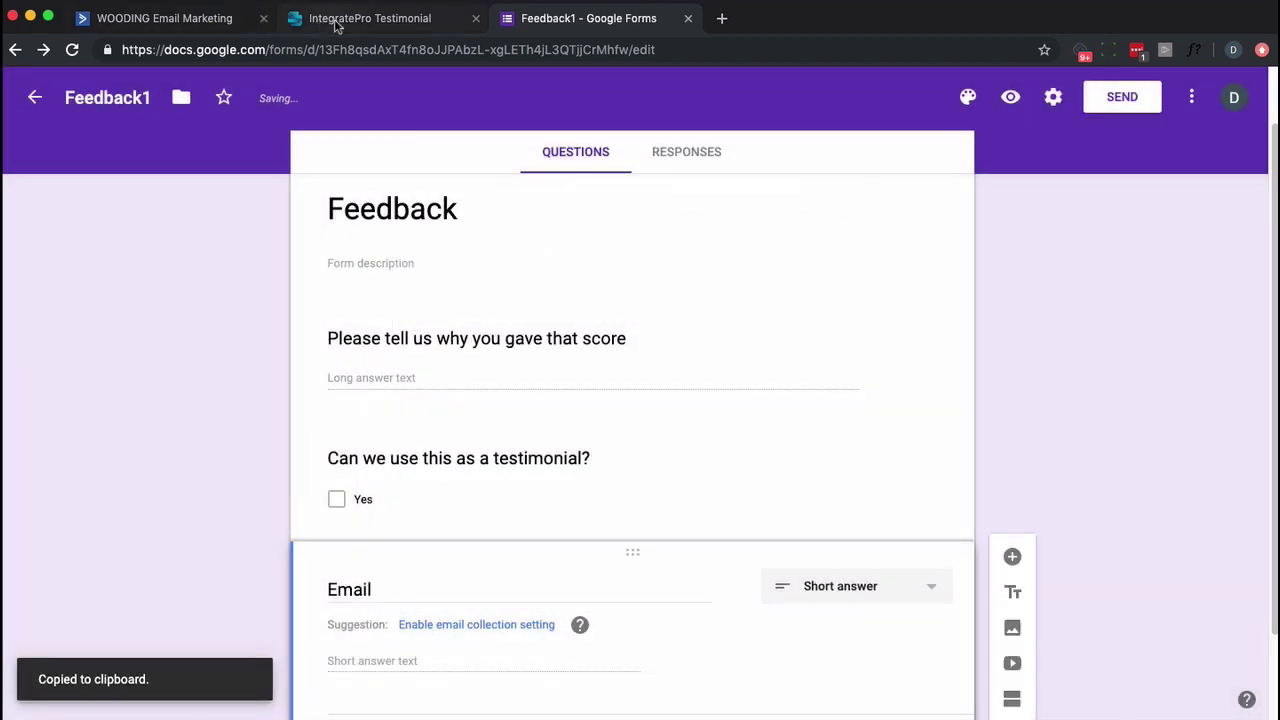
# Paste the Feedback1 link into the Testimonial URL field and submit to generate the HTML.
pyautogui.click(306, 20)
pyautogui.scroll(2, 339, 480)
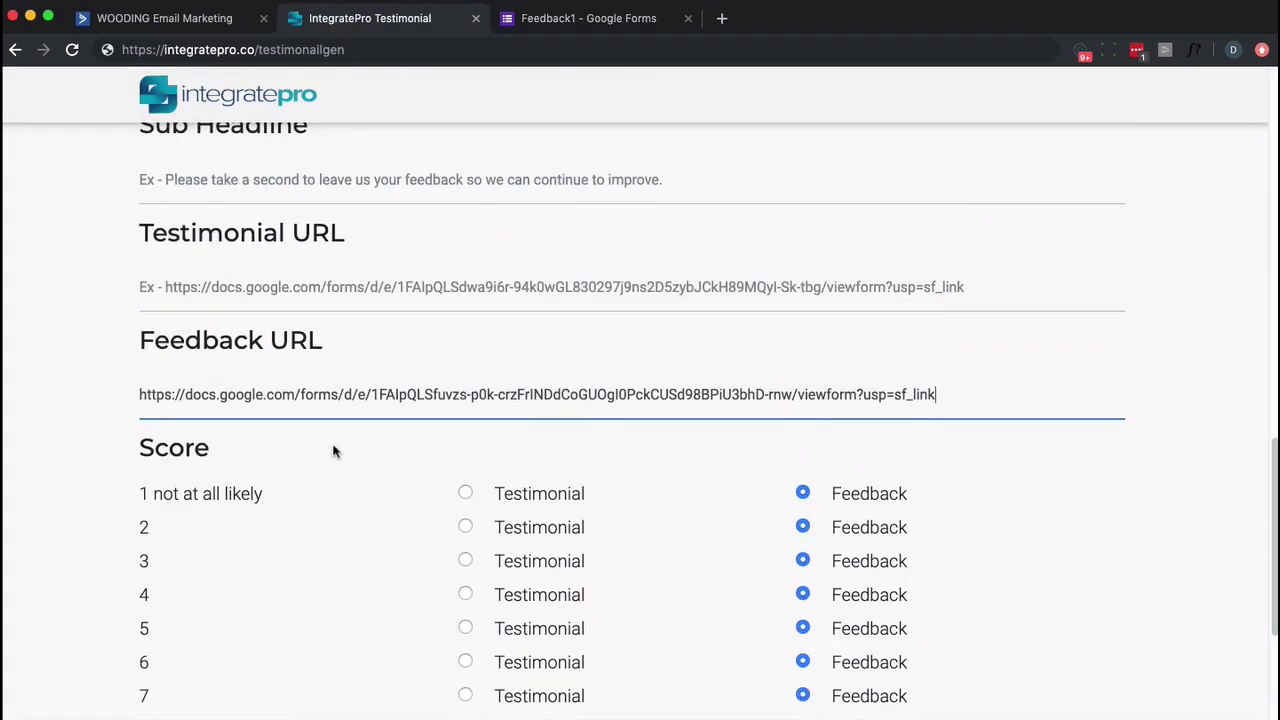
pyautogui.click(264, 287)
pyautogui.press('super+v')
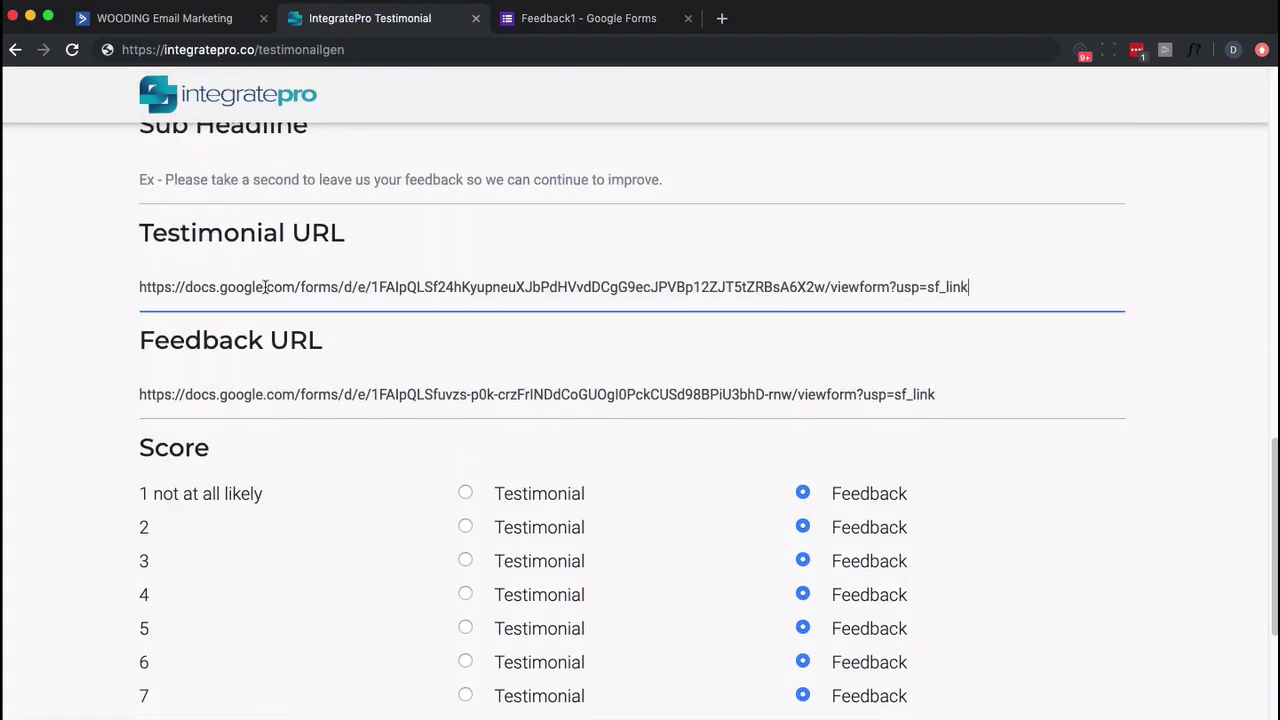
pyautogui.scroll(-2, 743, 629)
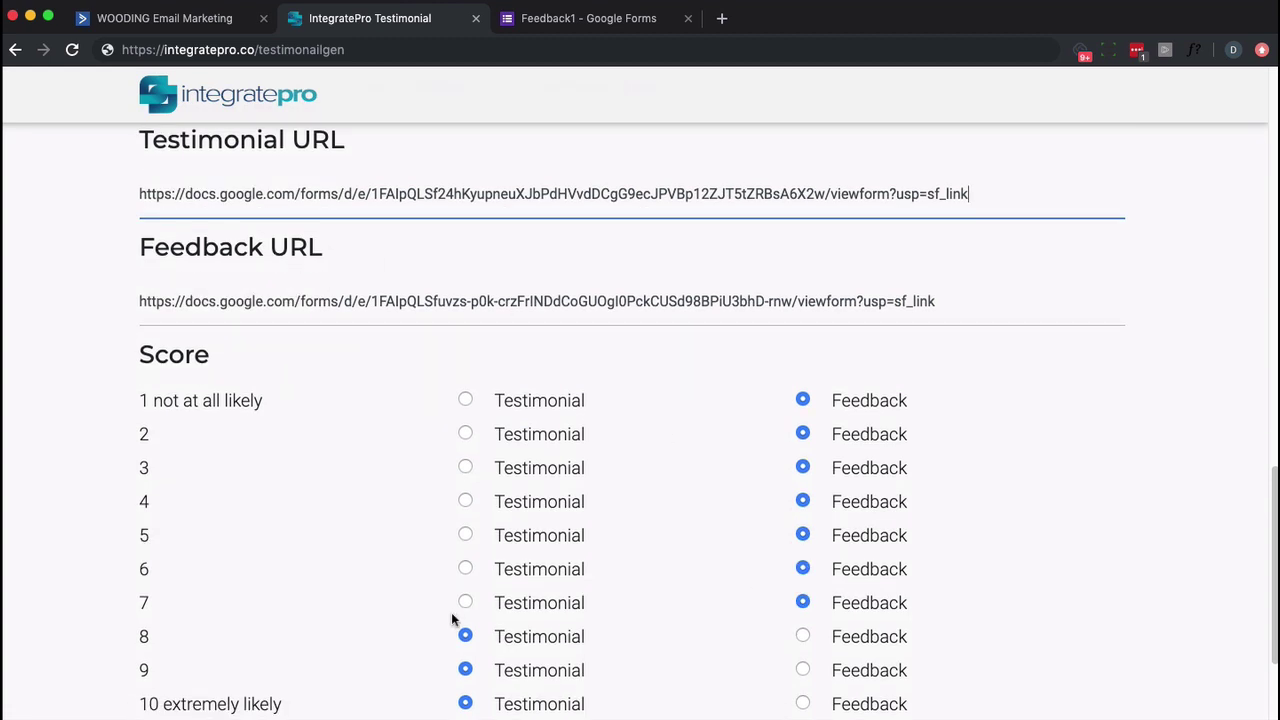
pyautogui.scroll(-4, 414, 264)
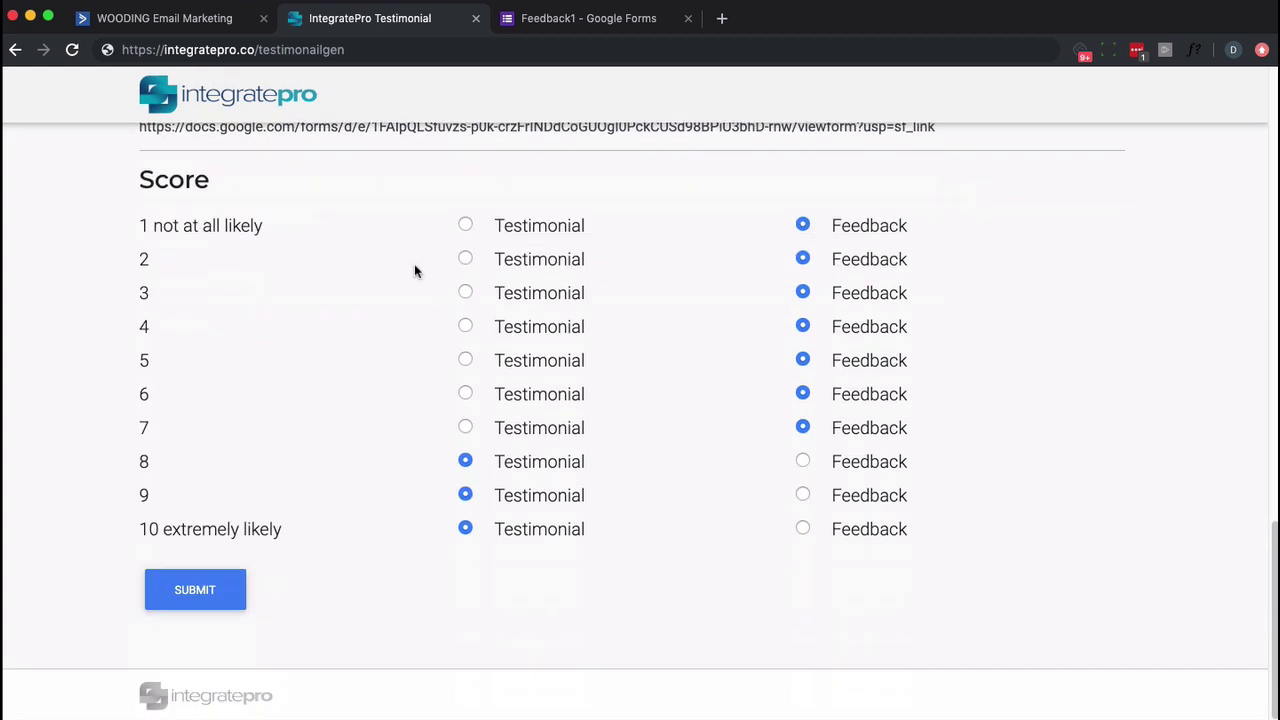
pyautogui.click(212, 602)
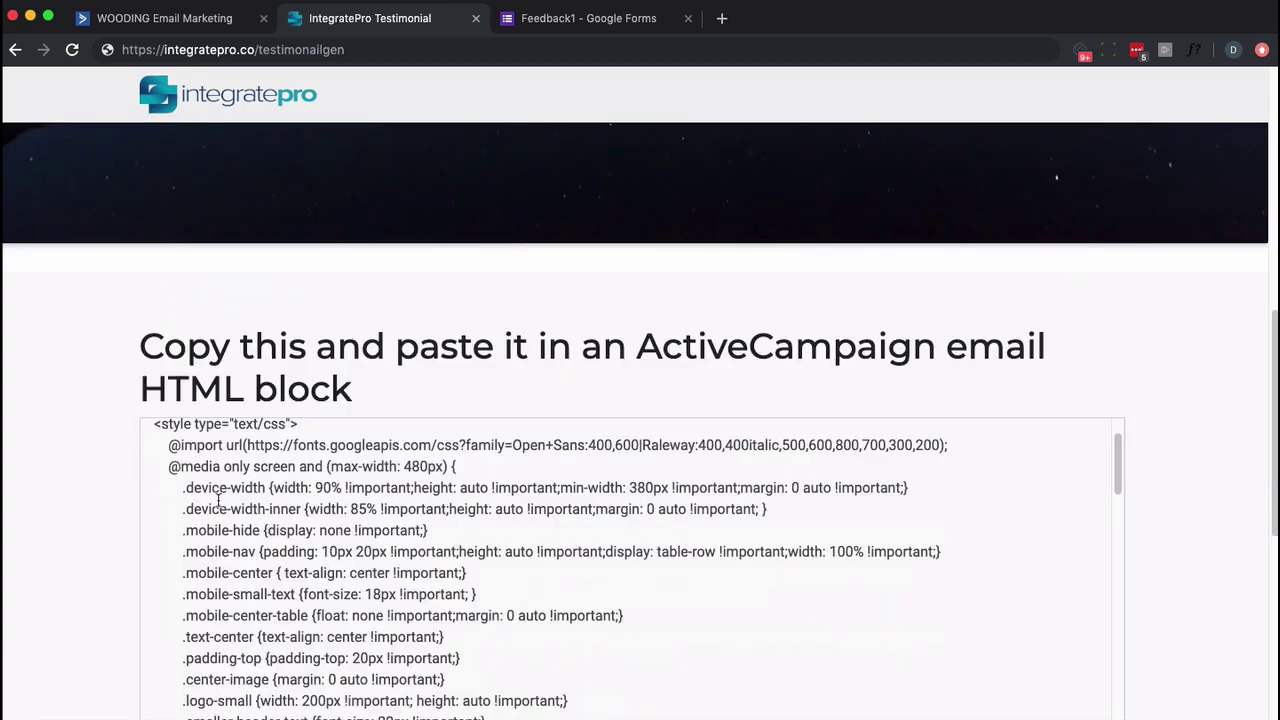
# Download the generated HTML as a .txt file and copy the code.
pyautogui.scroll(-3, 1201, 366)
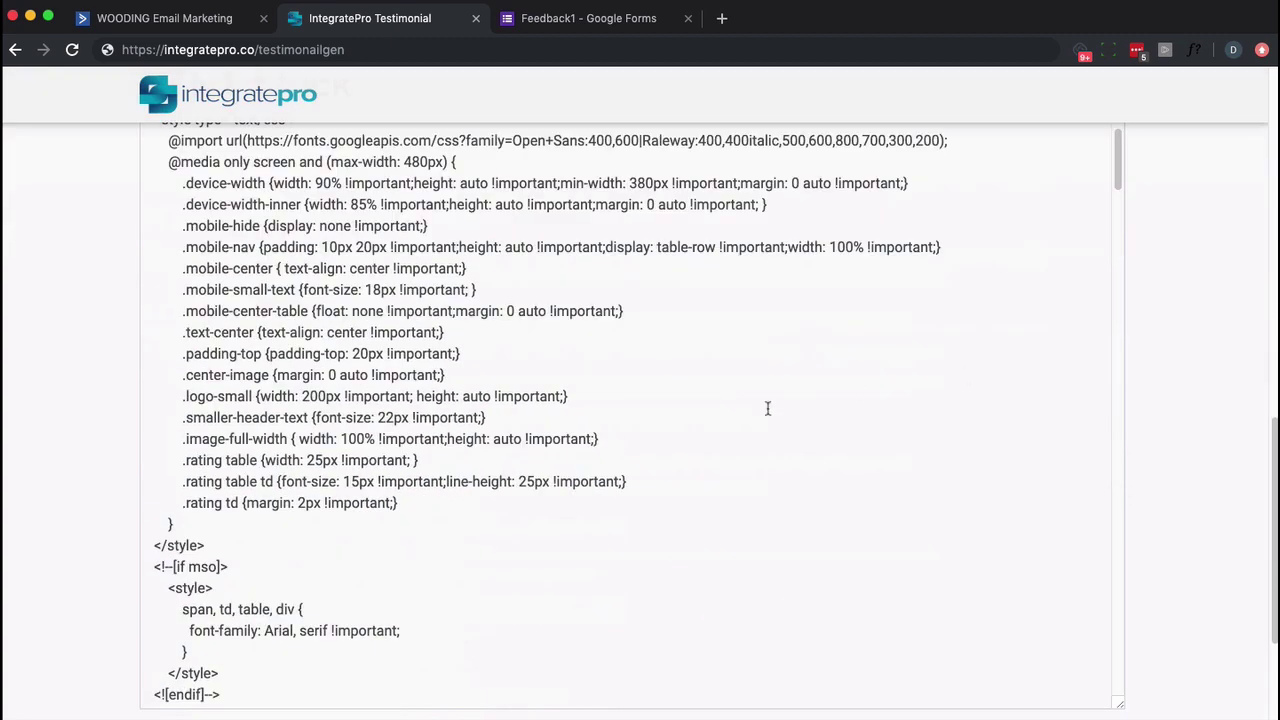
pyautogui.scroll(-2, 1238, 489)
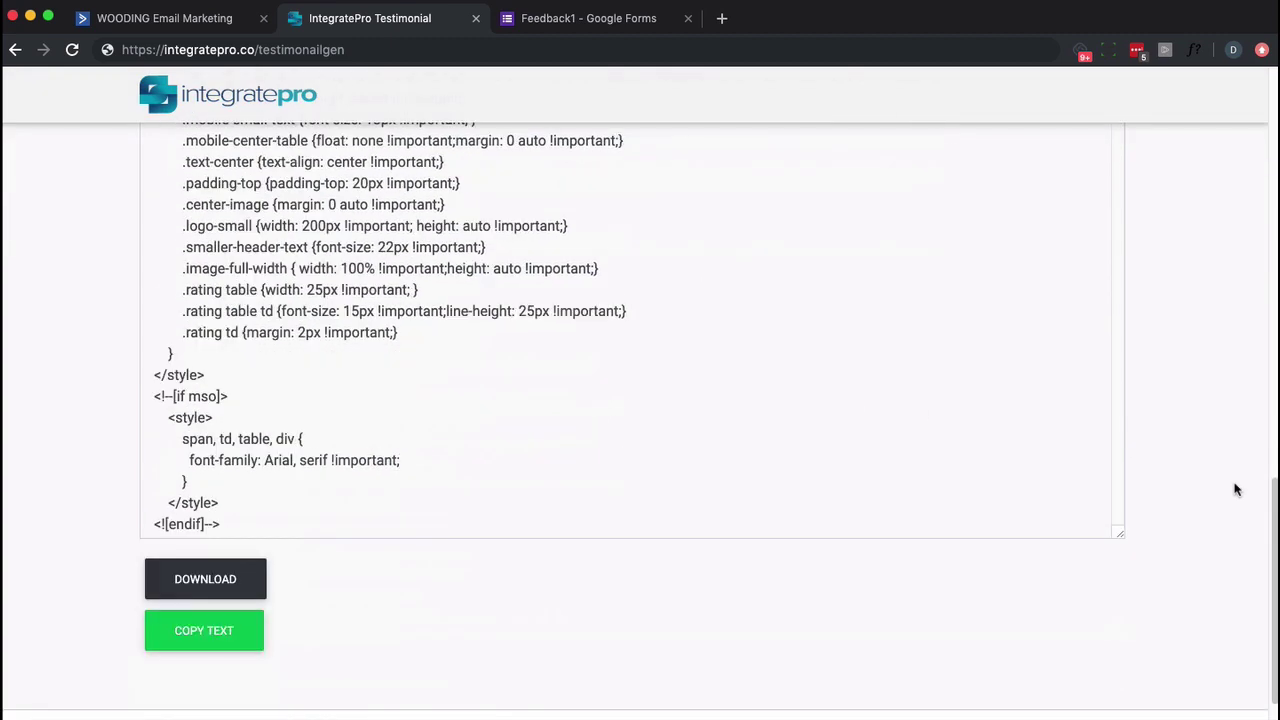
pyautogui.click(197, 577)
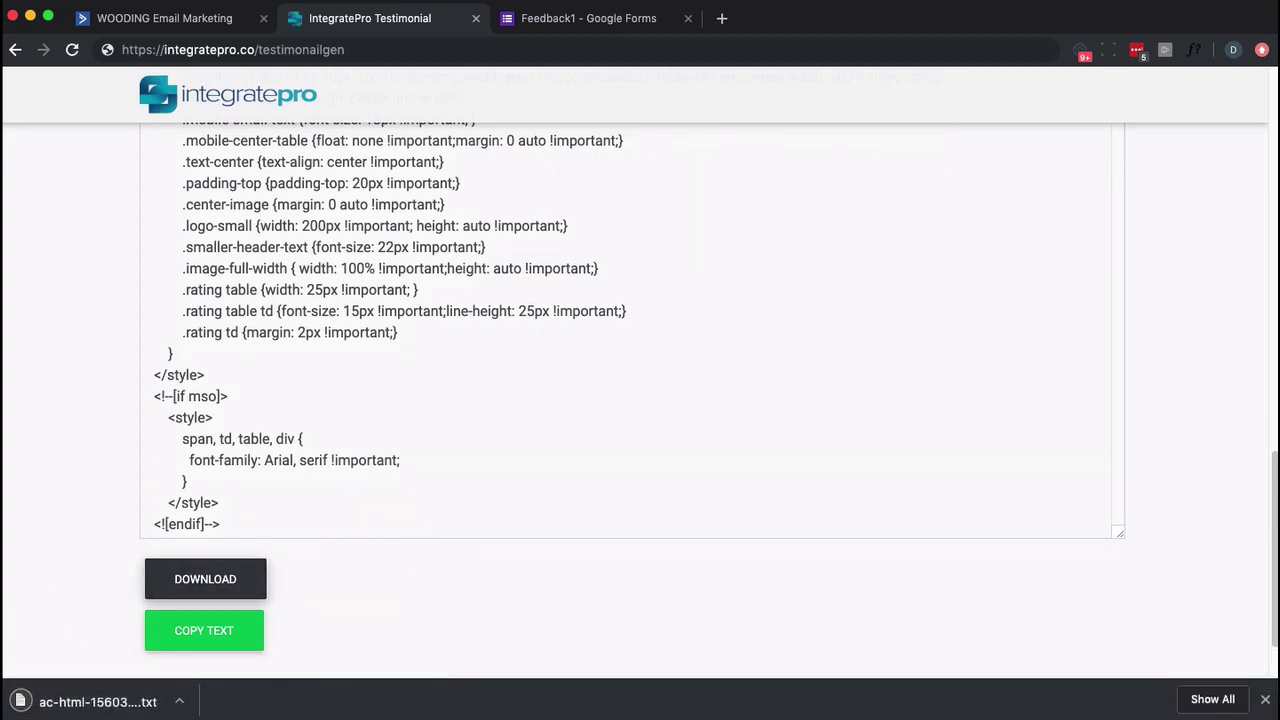
pyautogui.click(1265, 702)
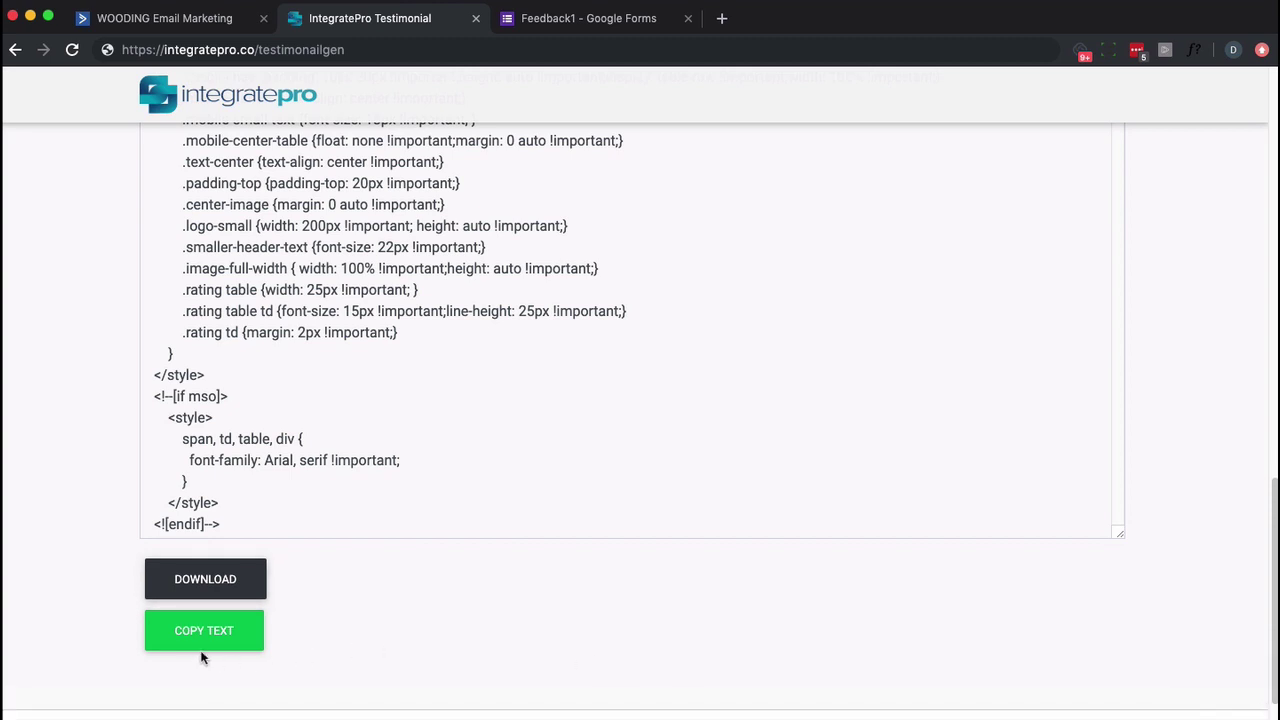
pyautogui.click(190, 632)
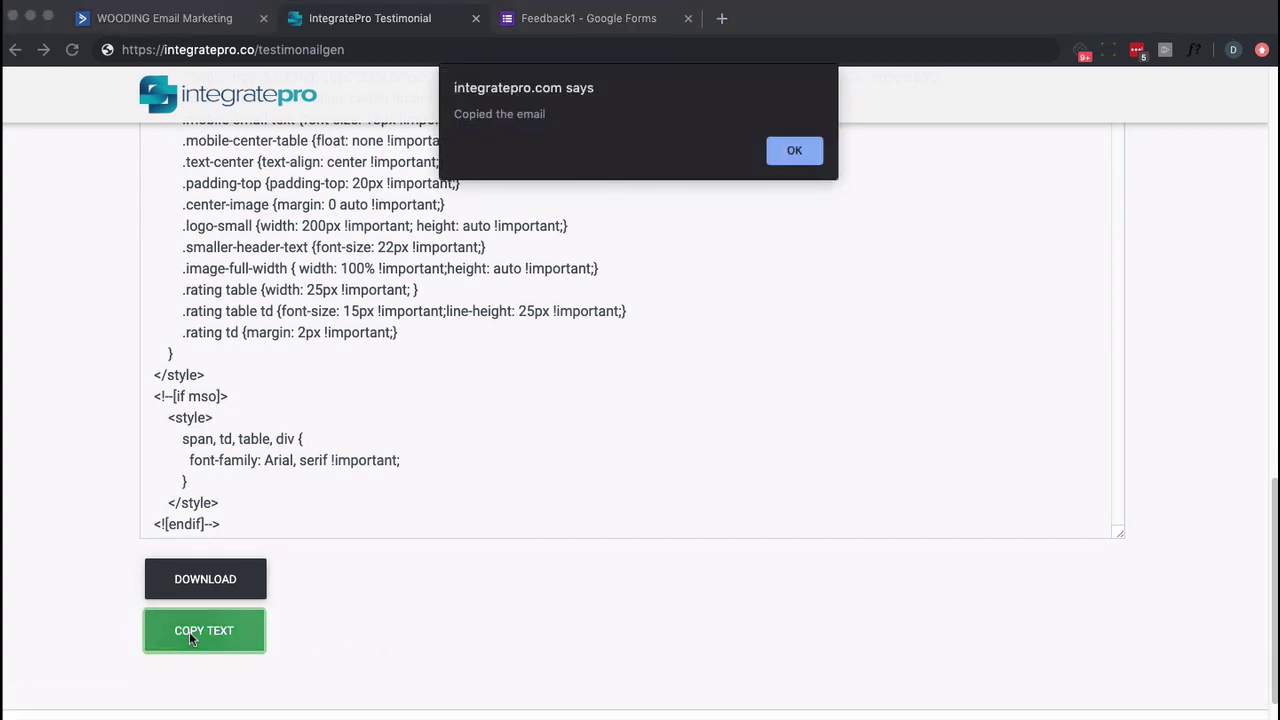
pyautogui.click(794, 152)
# Paste the generated 1–10 survey code into the HTML block, save it, and add a blank line after 'IntegratePro?'.
pyautogui.click(197, 22)
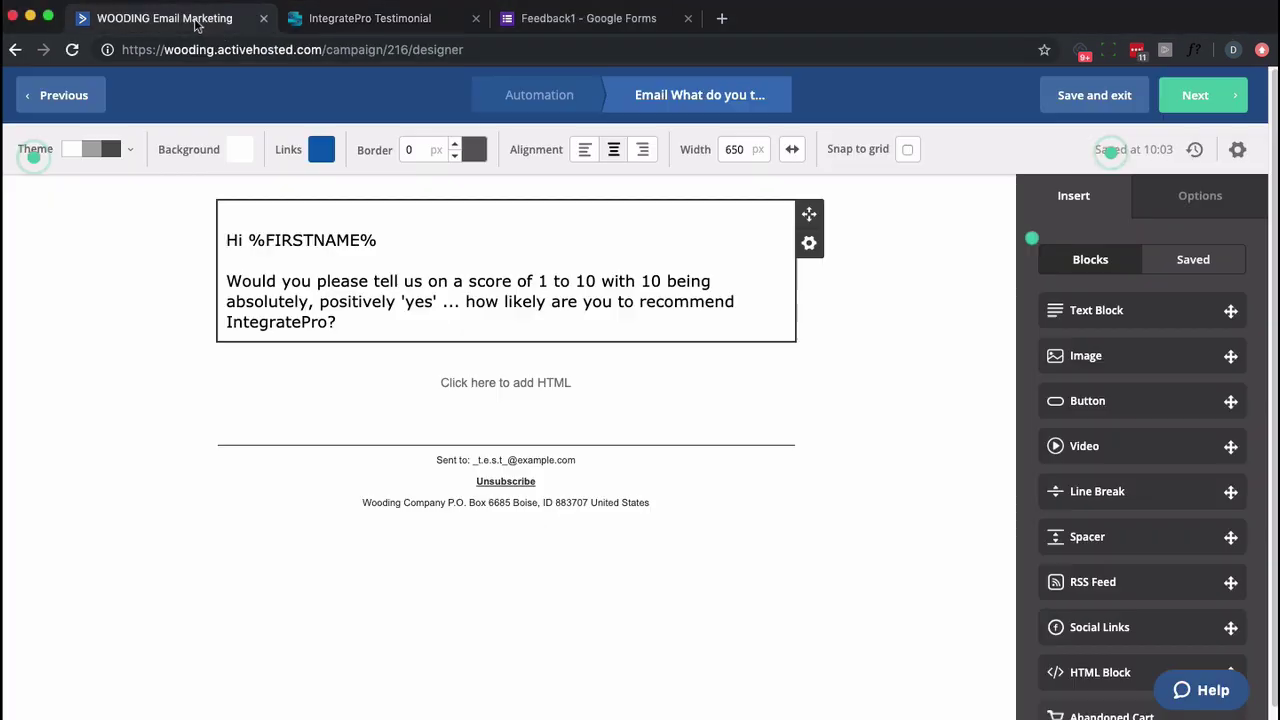
pyautogui.click(531, 387)
pyautogui.press('super+v')
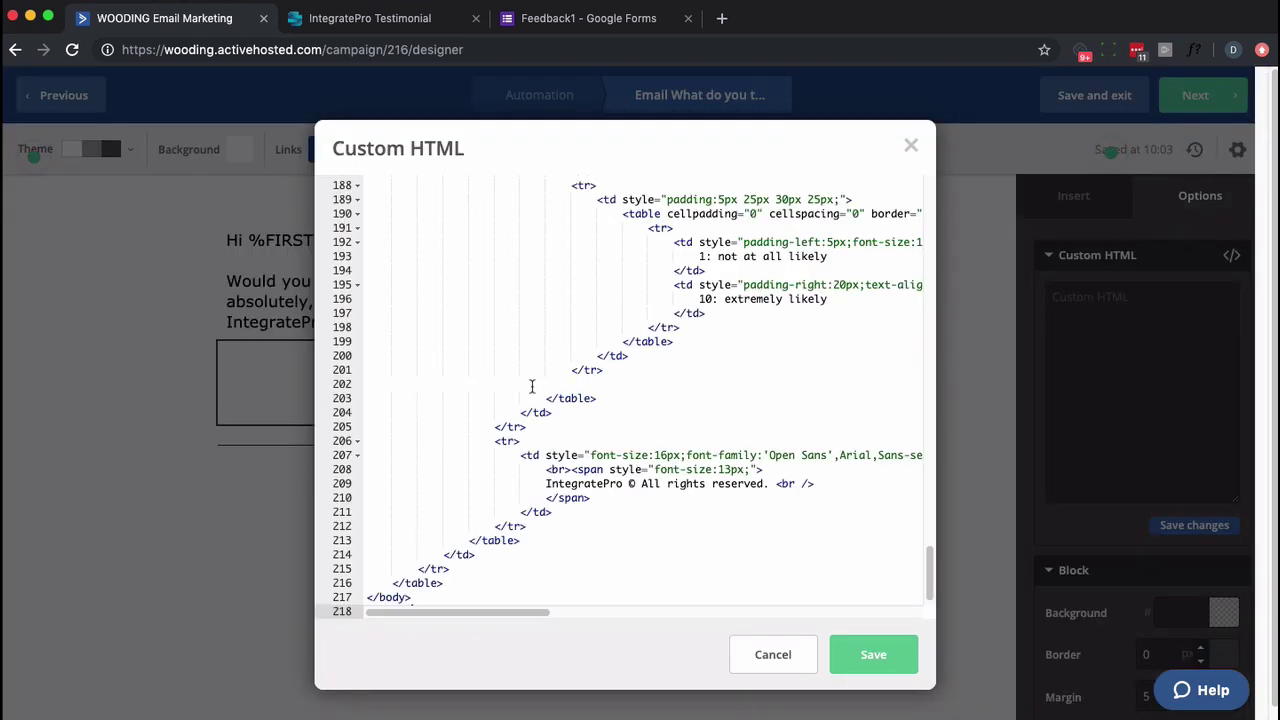
pyautogui.scroll(20, 538, 381)
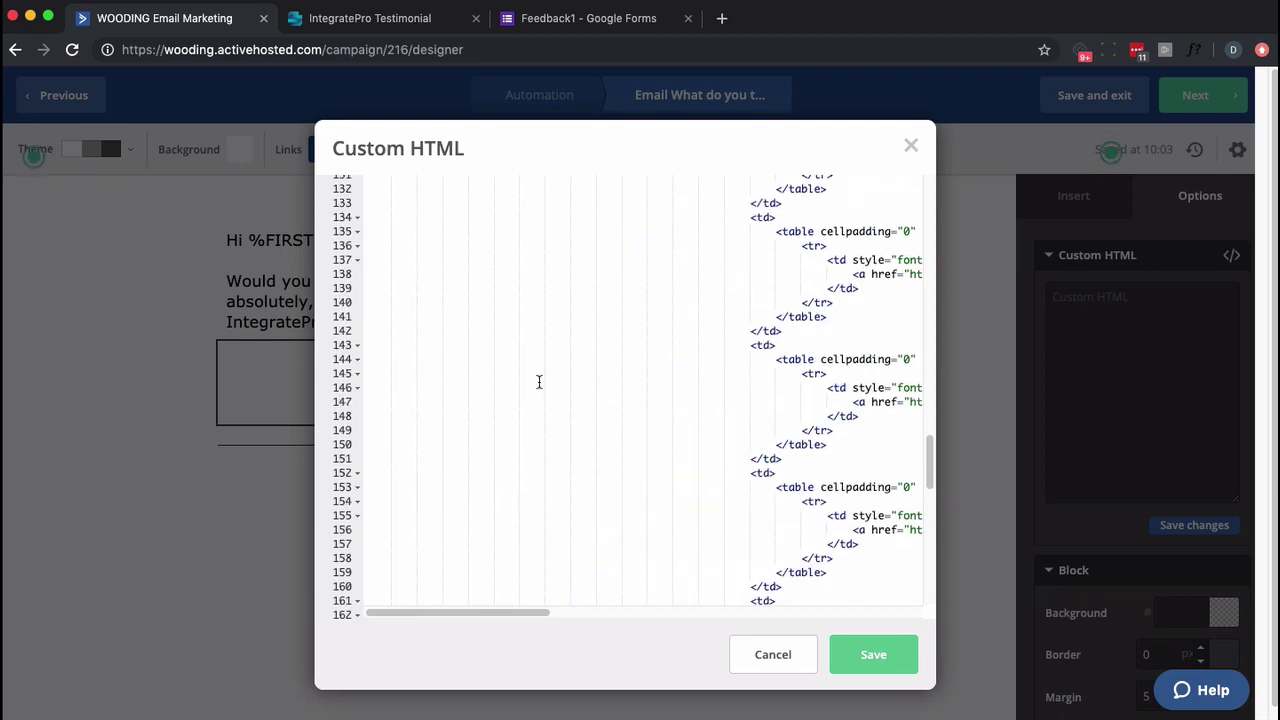
pyautogui.click(888, 654)
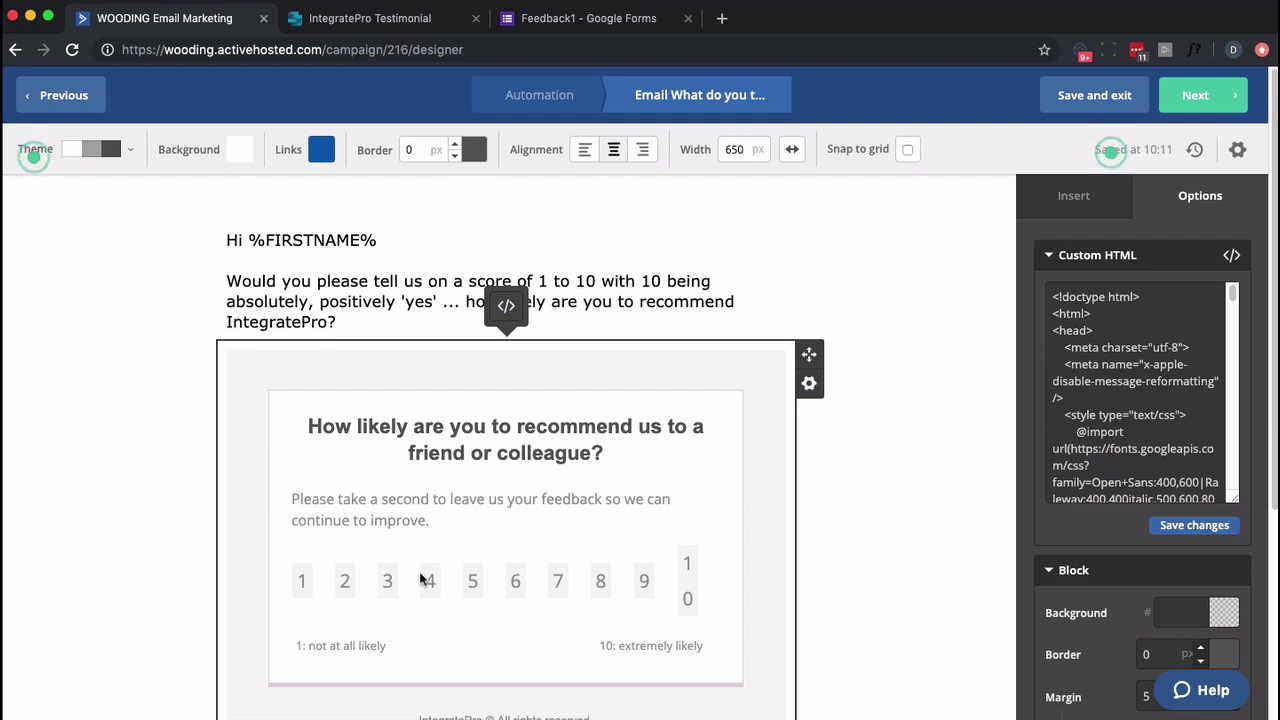
pyautogui.click(904, 517)
pyautogui.click(369, 320)
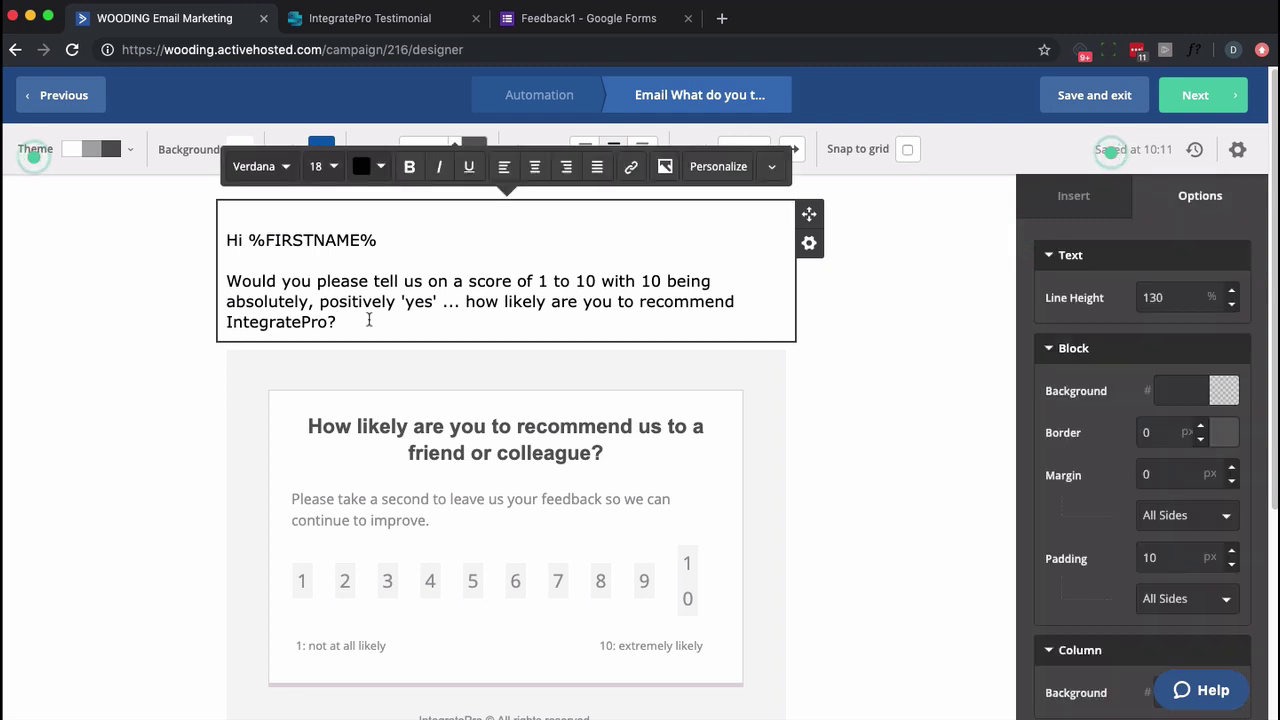
pyautogui.press('Return')
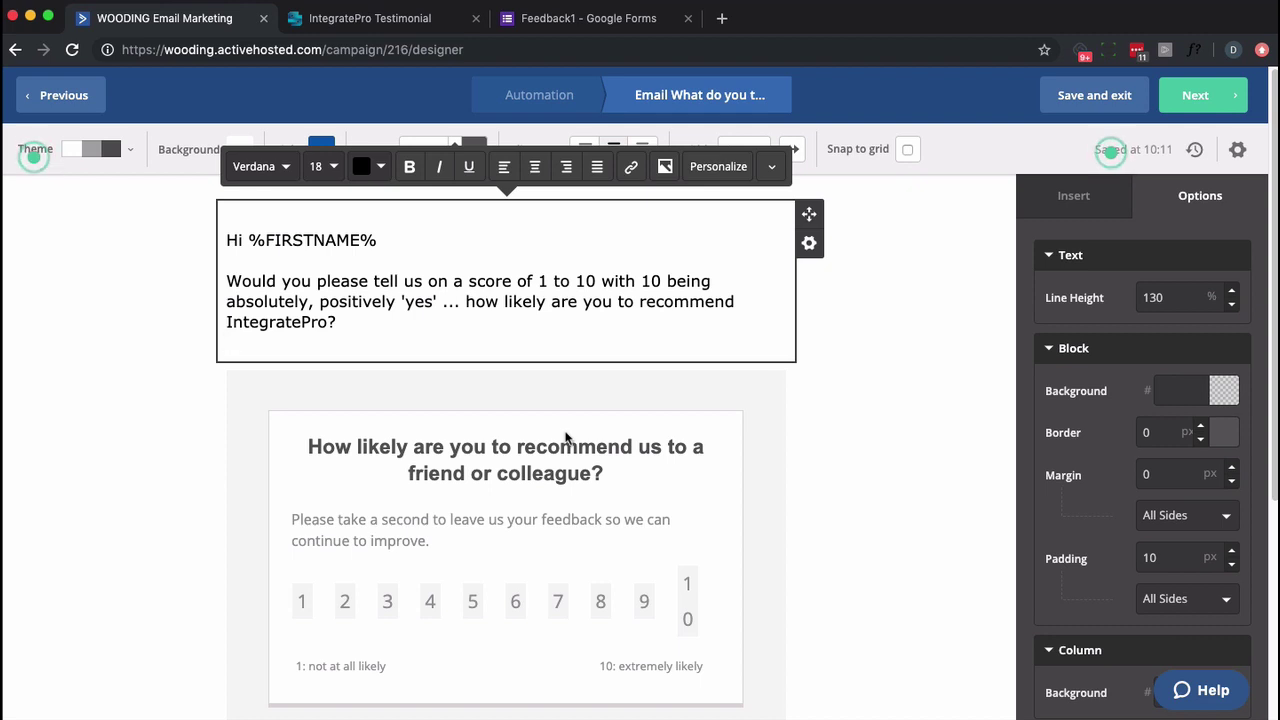
# On the campaign summary, replace the test recipient with the Yahoo mailbox address for the test email.
pyautogui.click(1178, 103)
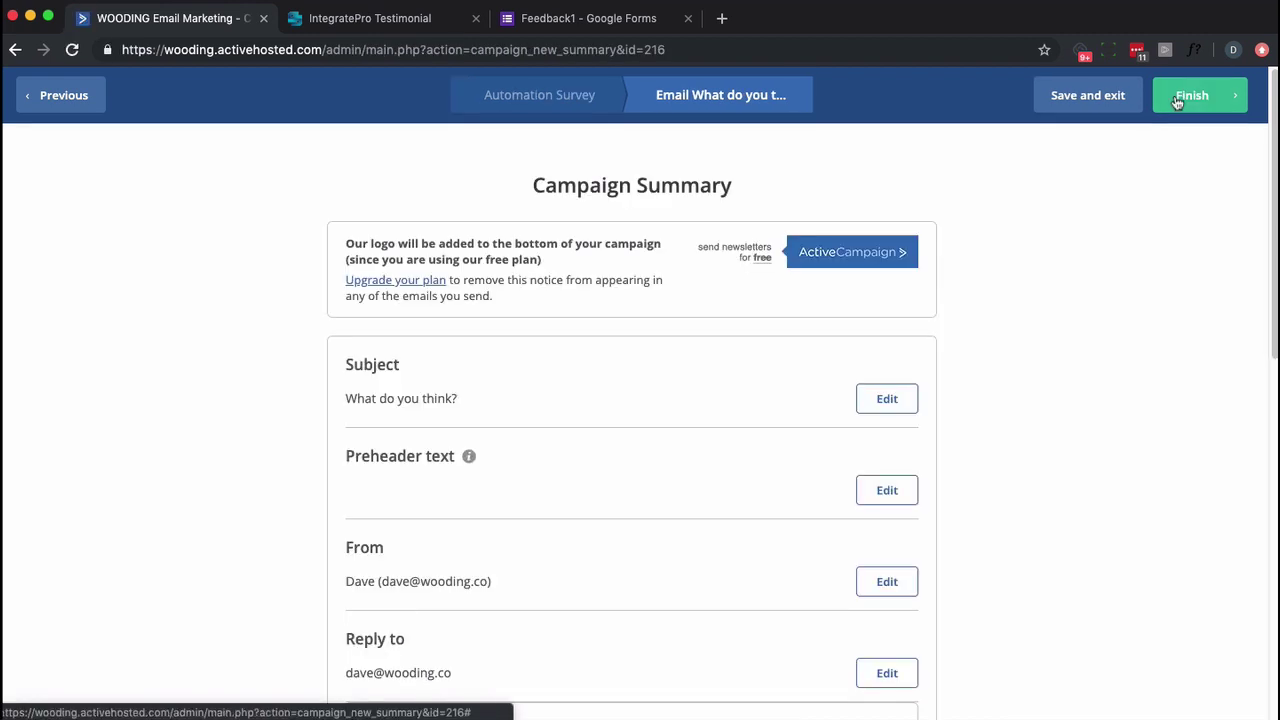
pyautogui.scroll(-3, 1074, 571)
pyautogui.scroll(-5, 1074, 571)
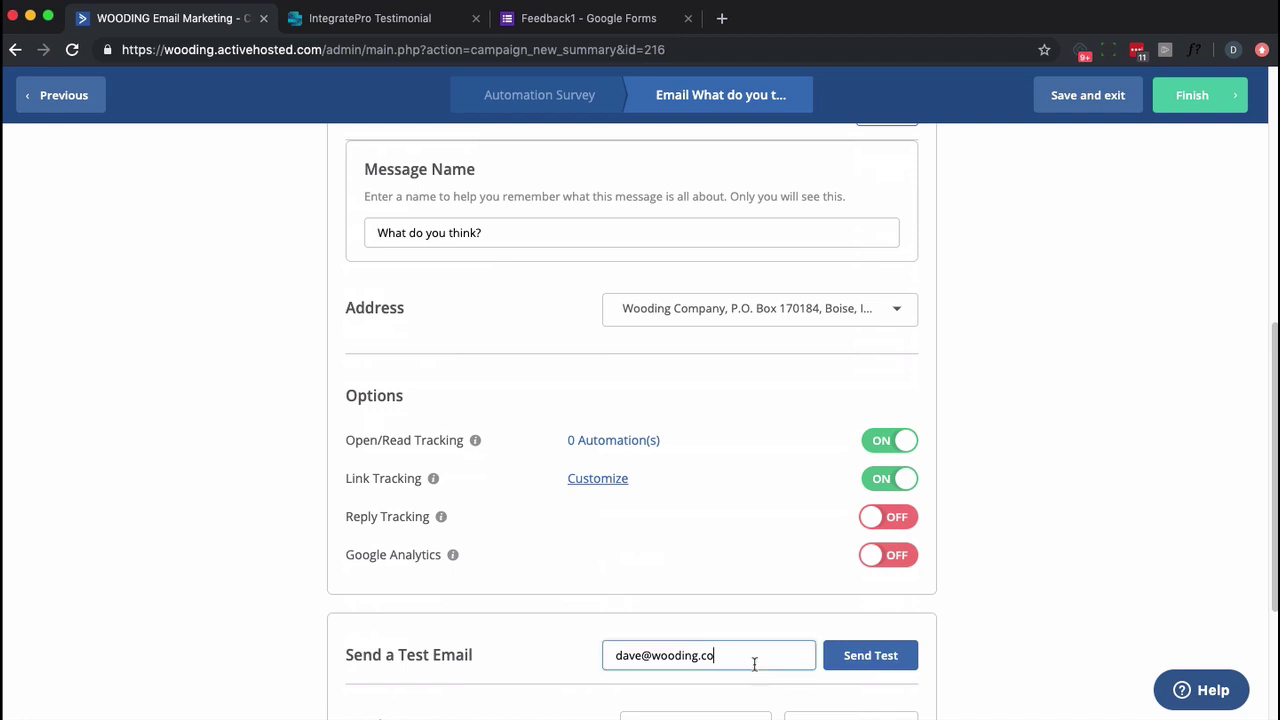
pyautogui.tripleClick(754, 663)
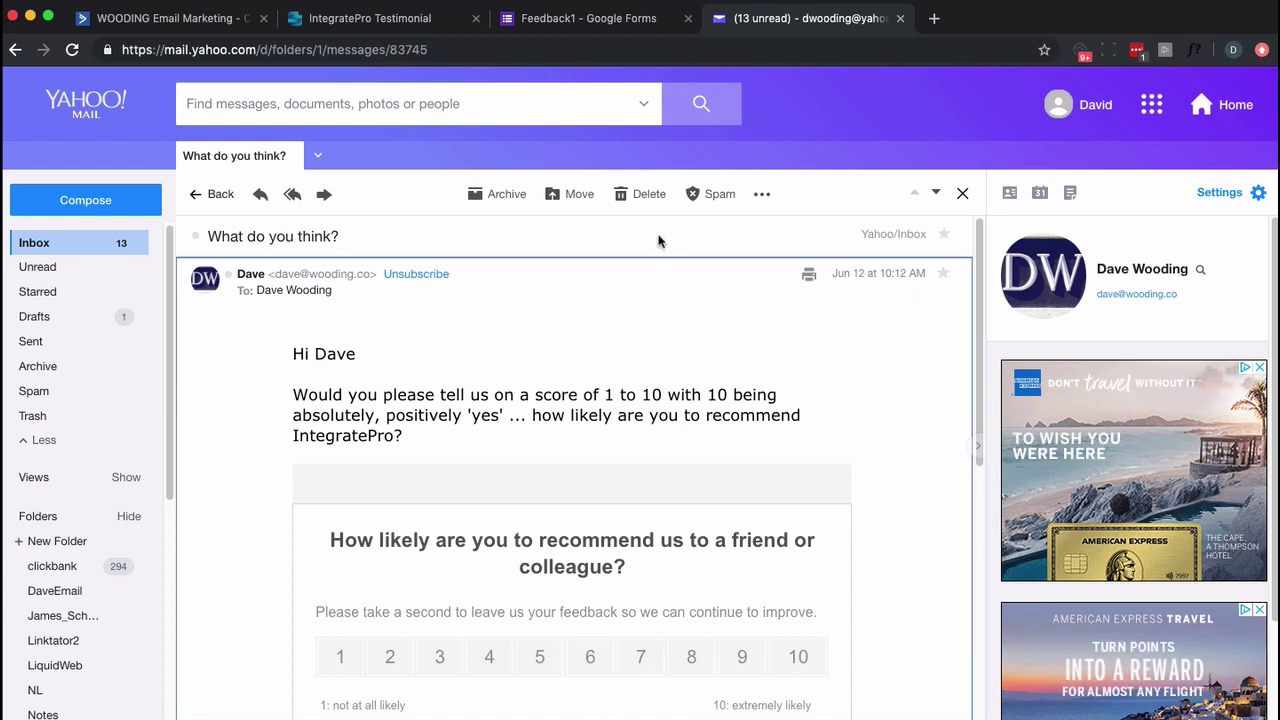
# Check that the 10 score link opens the testimonial form, then close that form tab.
pyautogui.click(800, 660)
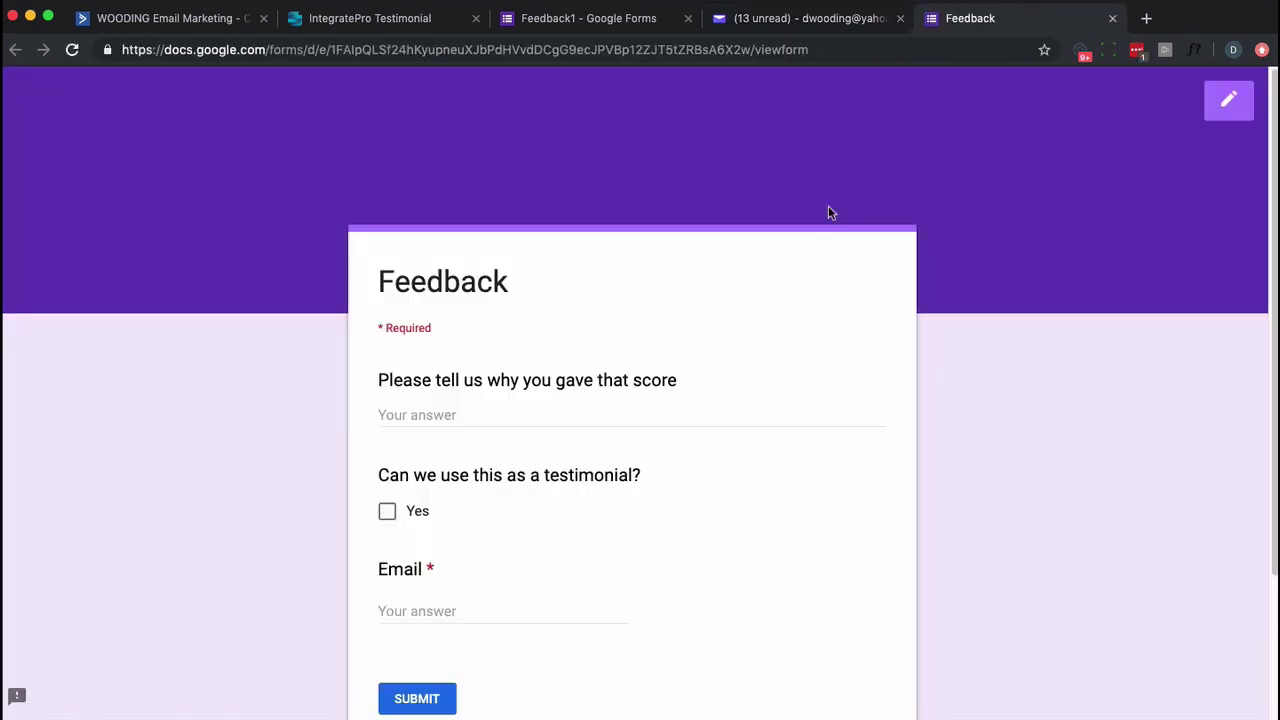
pyautogui.click(1111, 19)
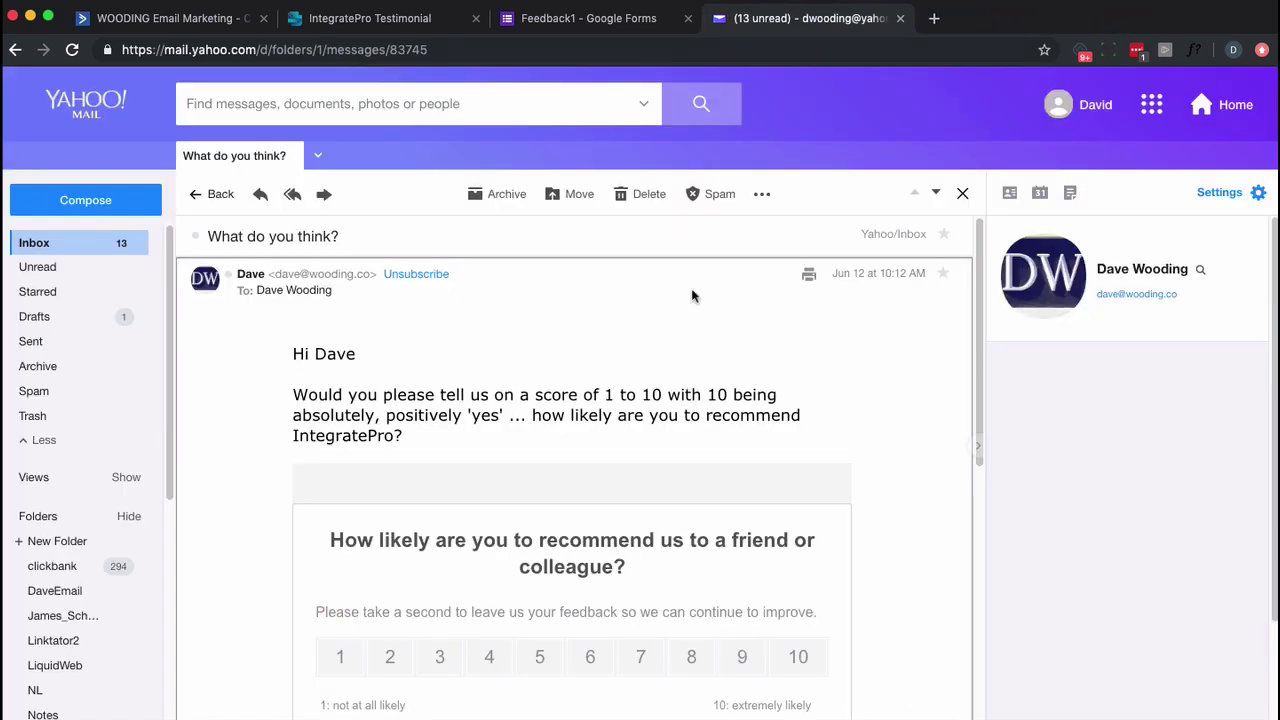